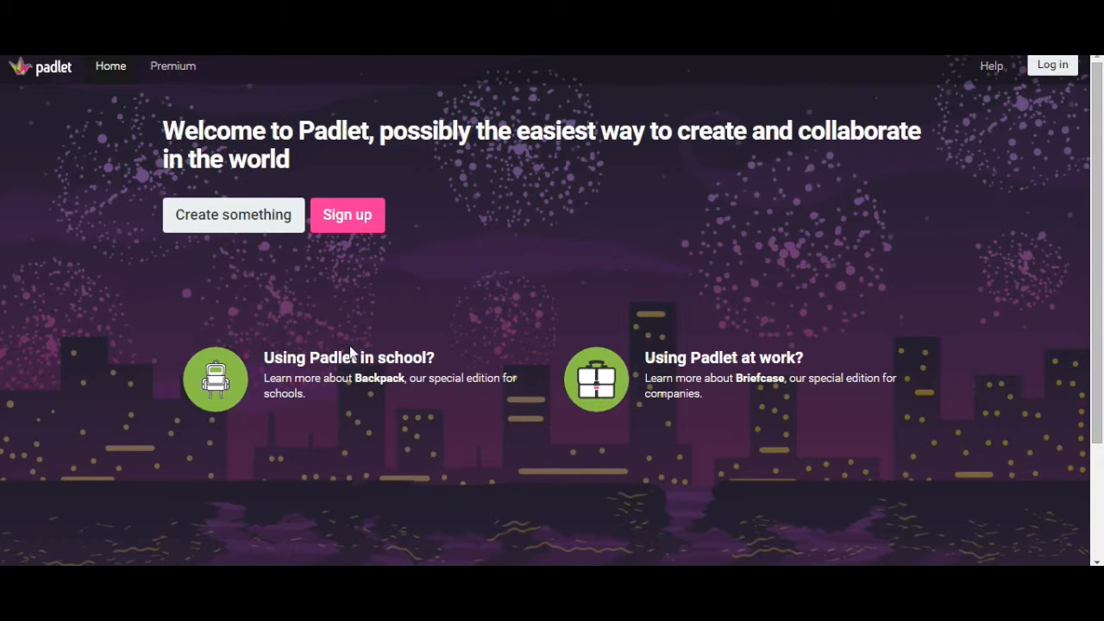
# Log in to Padlet with Google using the first listed account
pyautogui.click(1047, 66)
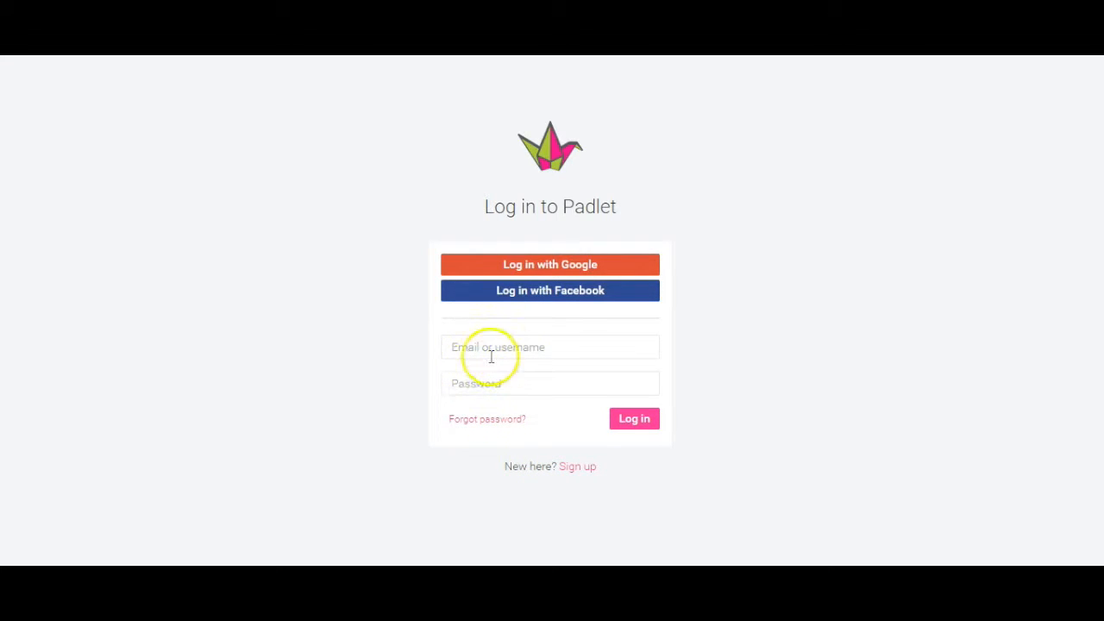
pyautogui.click(542, 269)
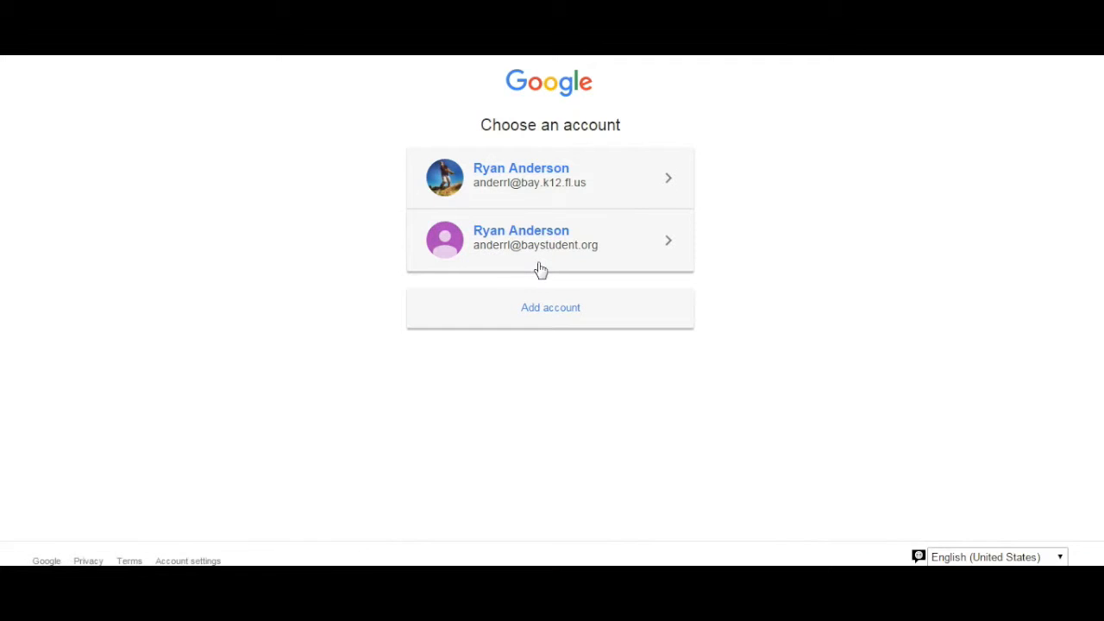
pyautogui.click(525, 169)
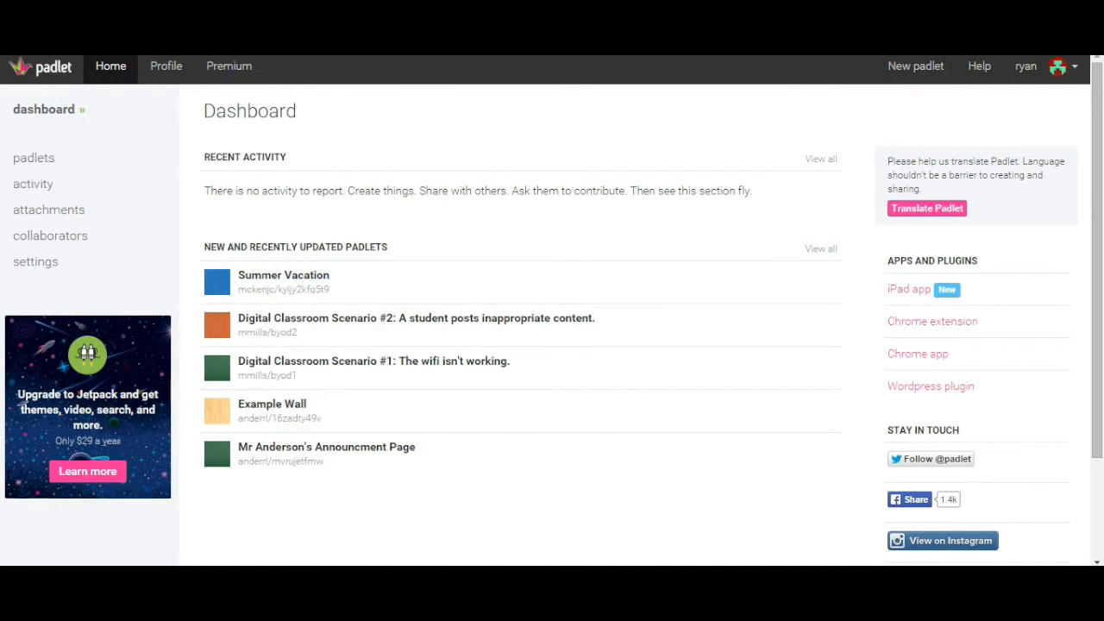
# Create a new blank padlet from the dashboard
pyautogui.moveTo(319, 579)
pyautogui.click(1069, 69)
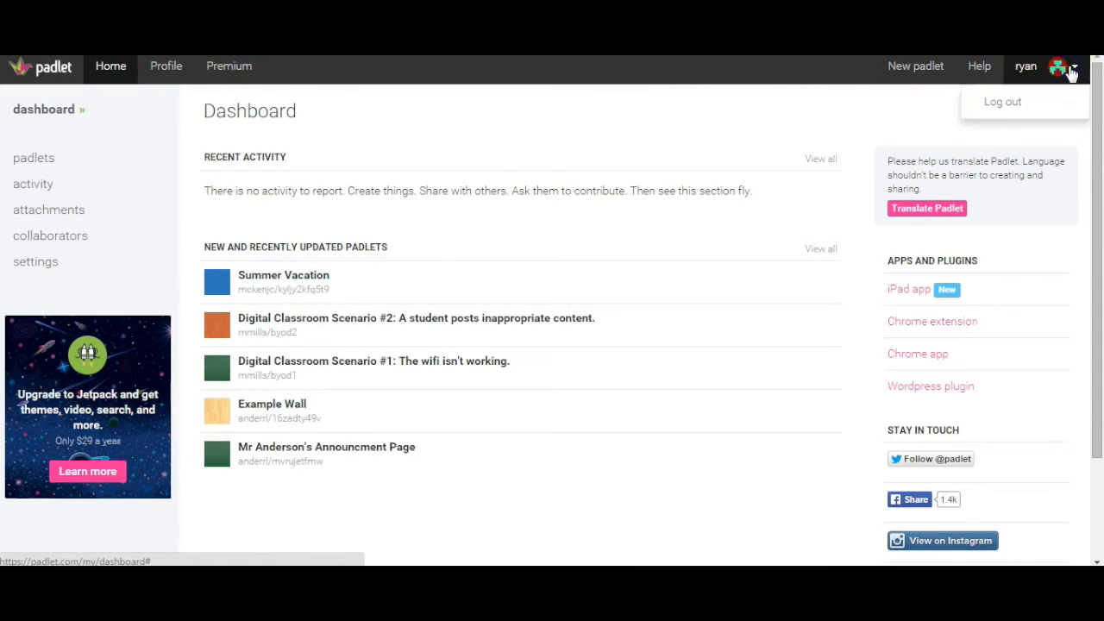
pyautogui.click(931, 71)
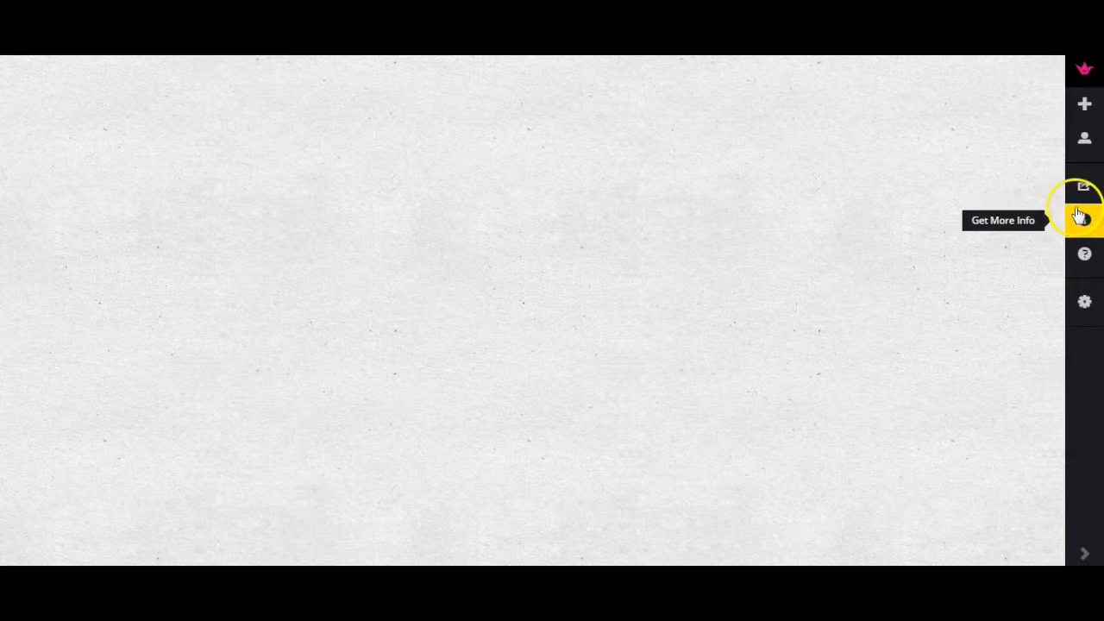
# Give the padlet the blue globe portrait and the title "Example Padlet" in its settings
pyautogui.click(1089, 304)
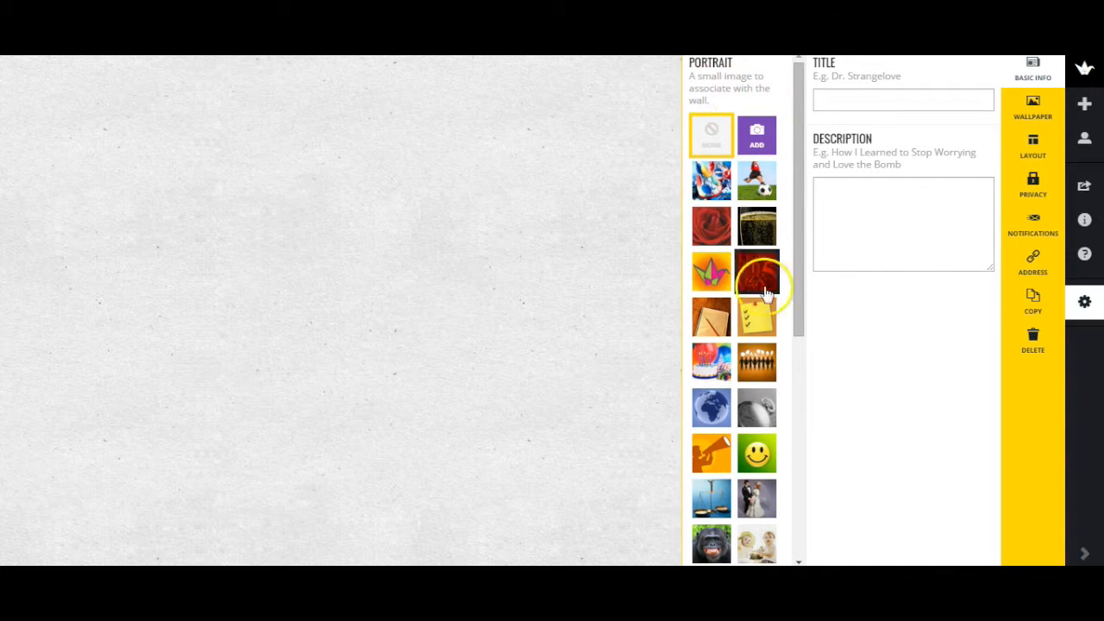
pyautogui.click(720, 421)
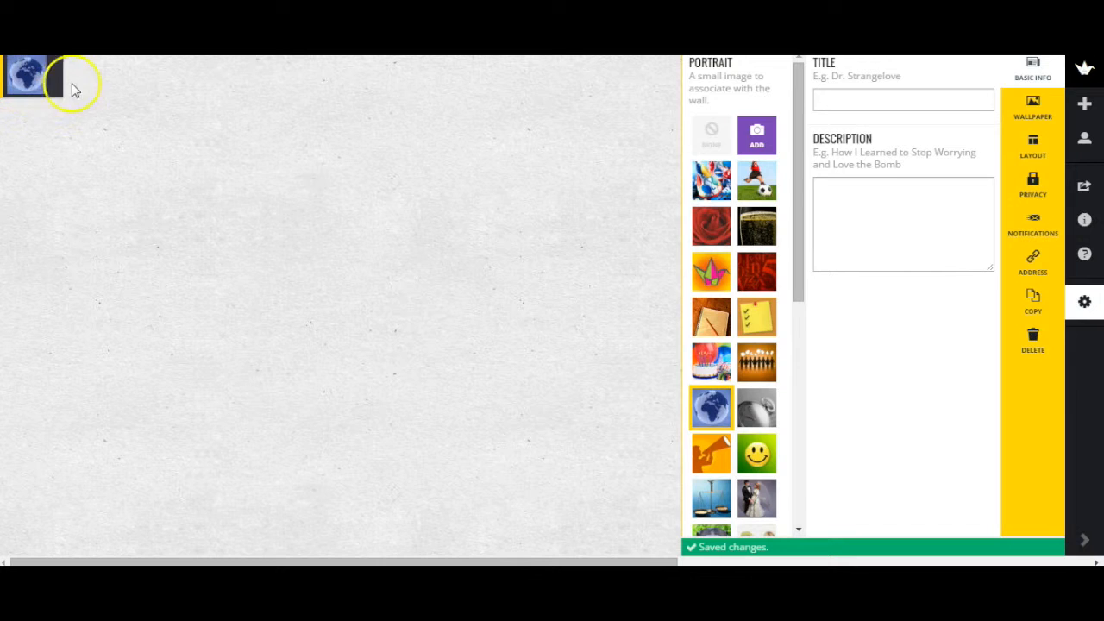
pyautogui.click(861, 102)
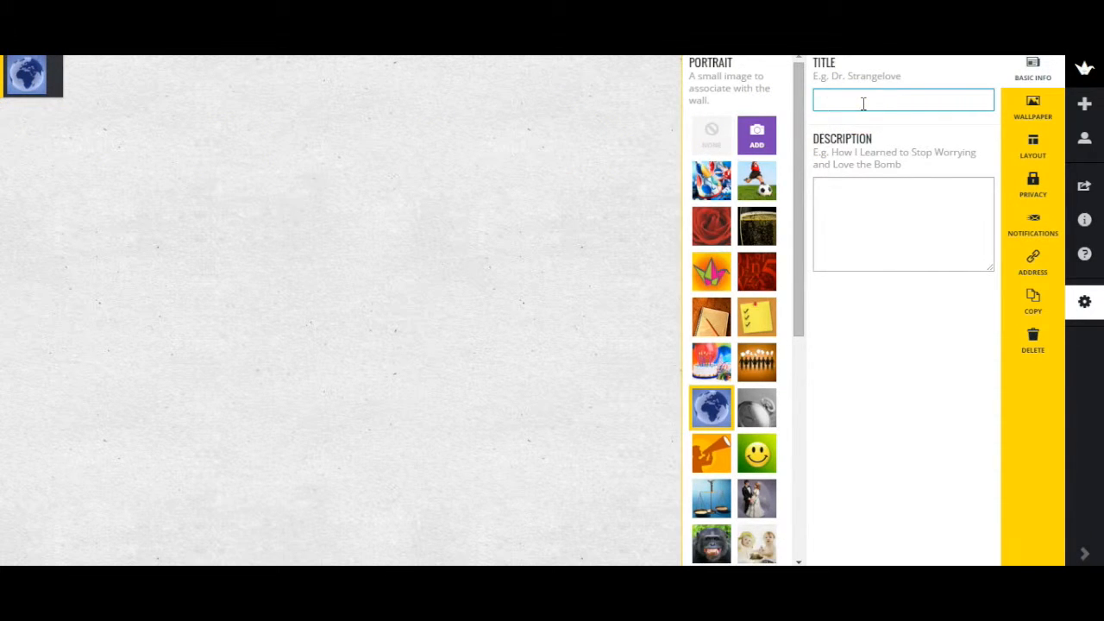
pyautogui.write('Example Padlet')
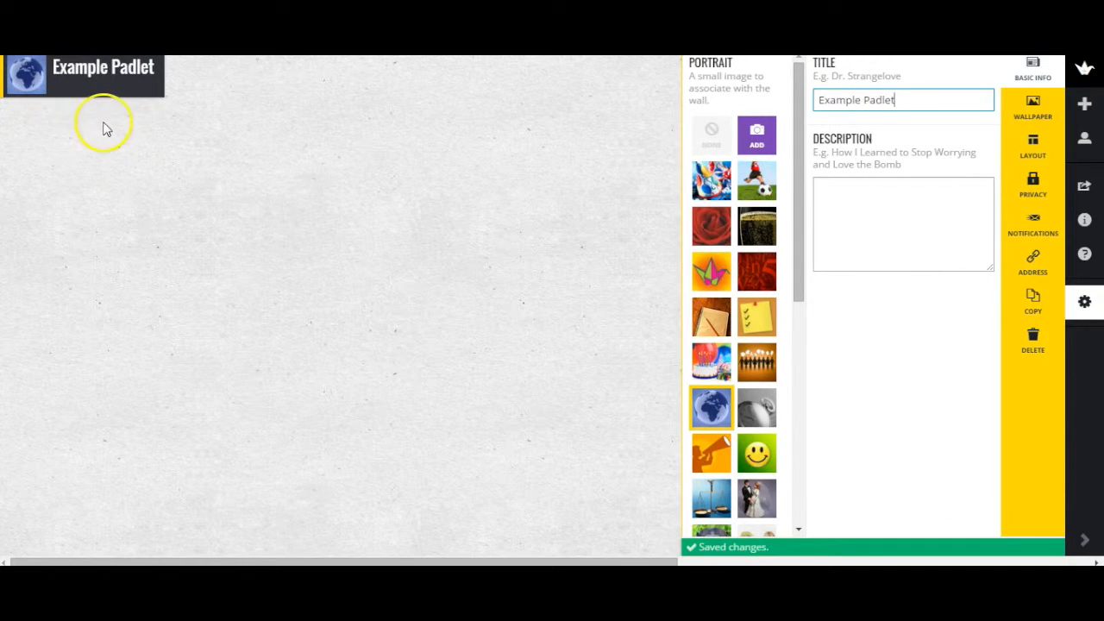
# Enter the padlet description "Padlet created for TOSA U video site example."
pyautogui.click(903, 217)
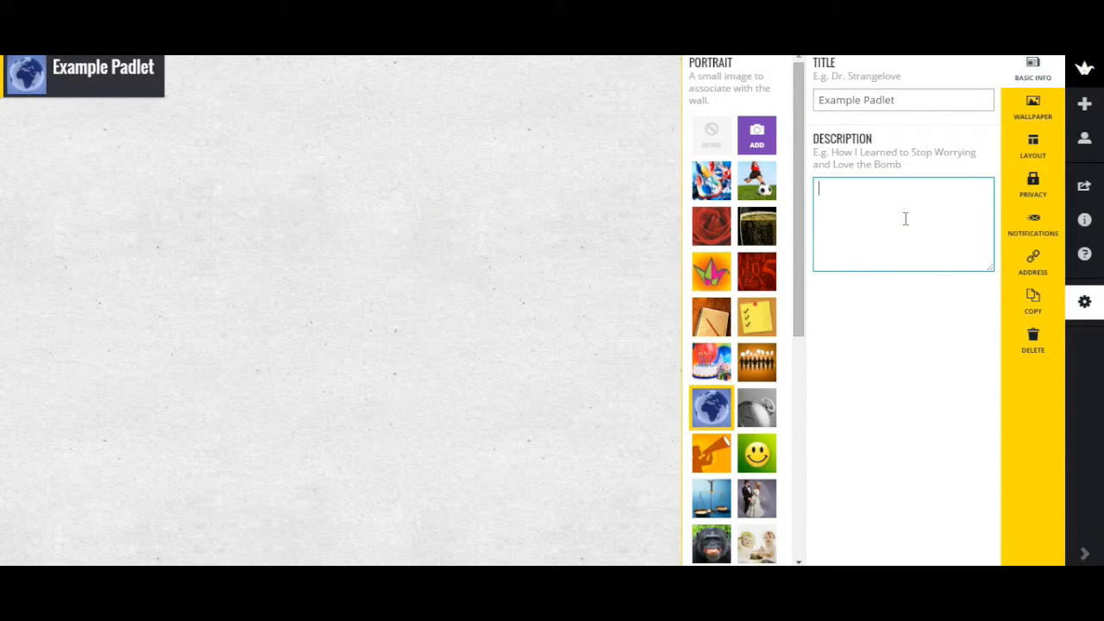
pyautogui.write('Padlet')
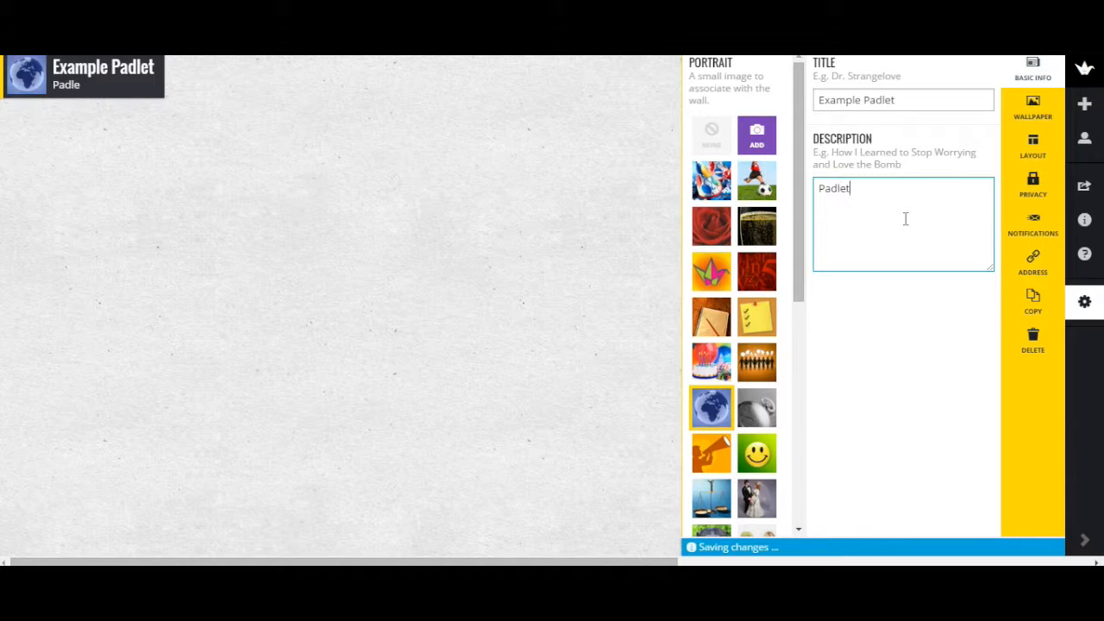
pyautogui.write(' created for ')
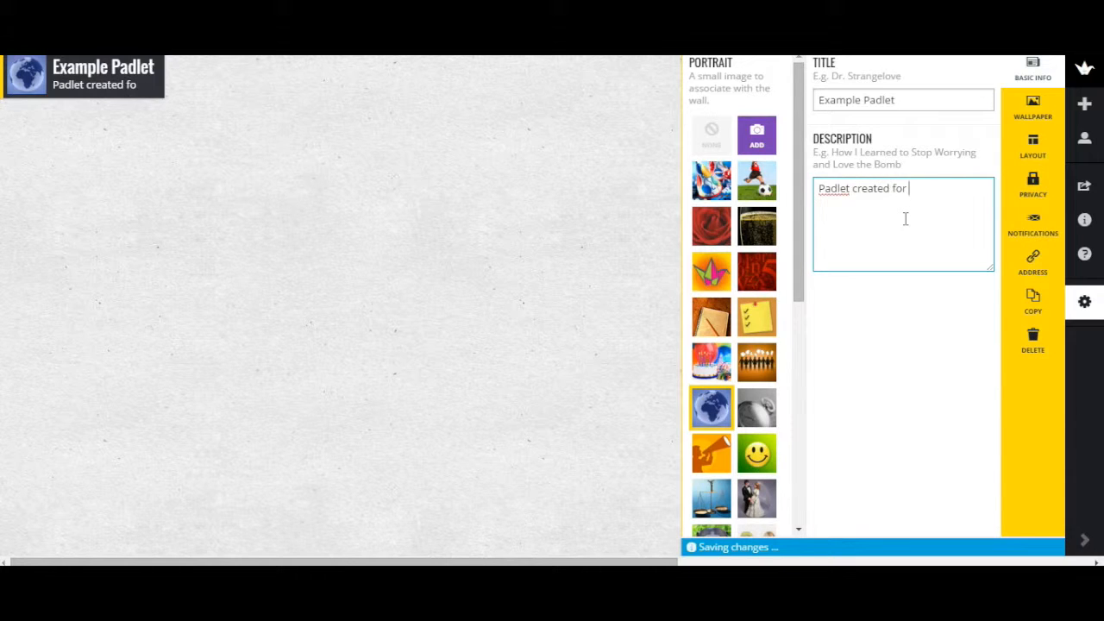
pyautogui.write('TOSA U')
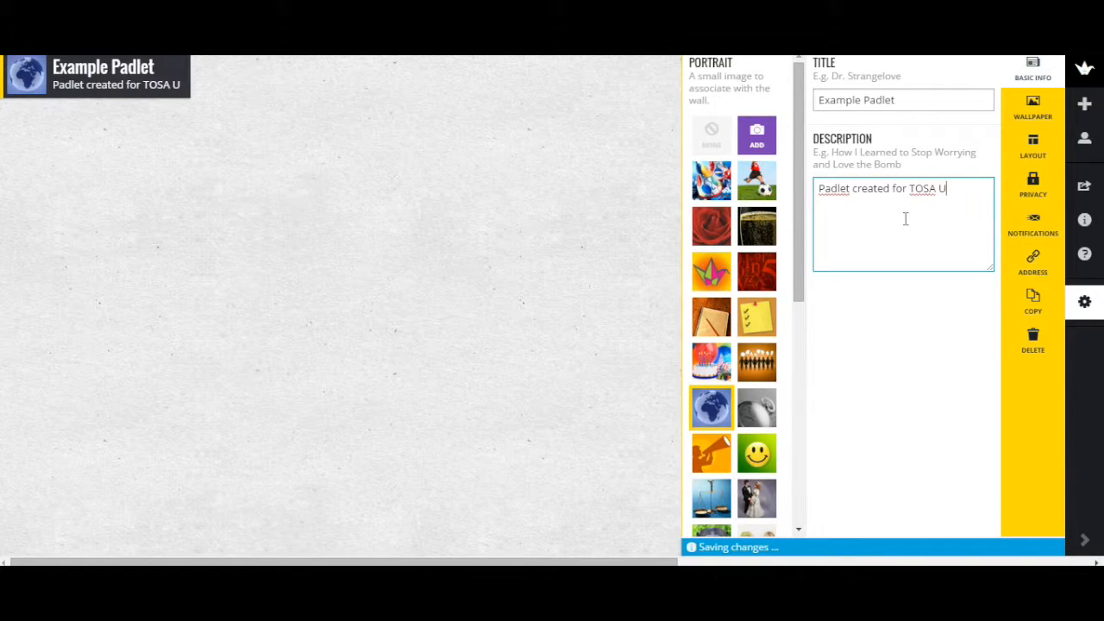
pyautogui.write(' video site')
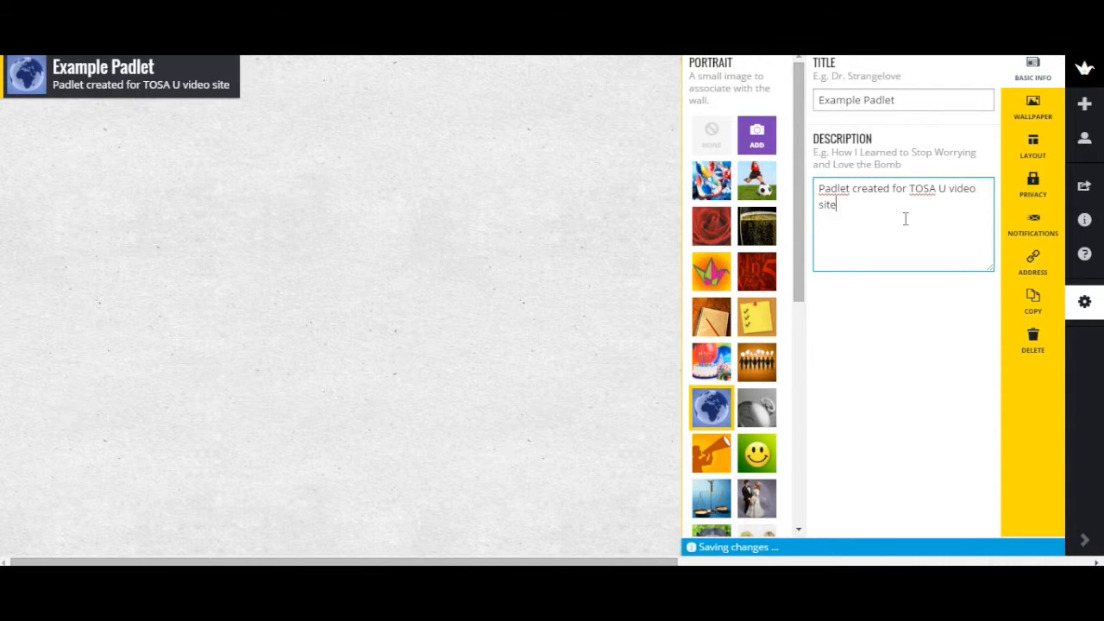
pyautogui.write(' example.')
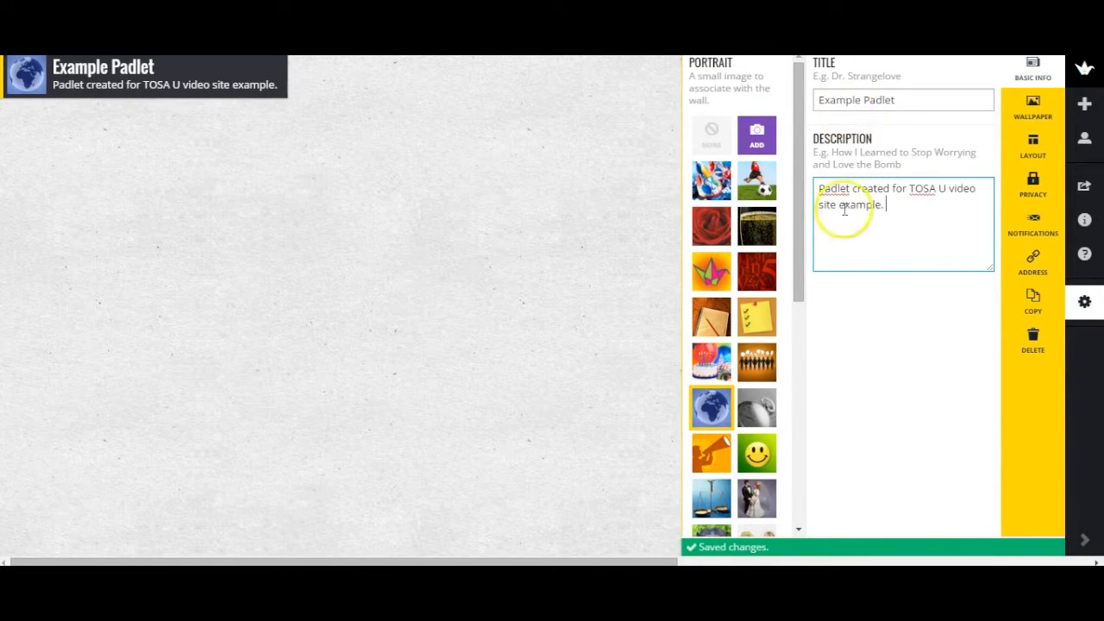
pyautogui.click(879, 371)
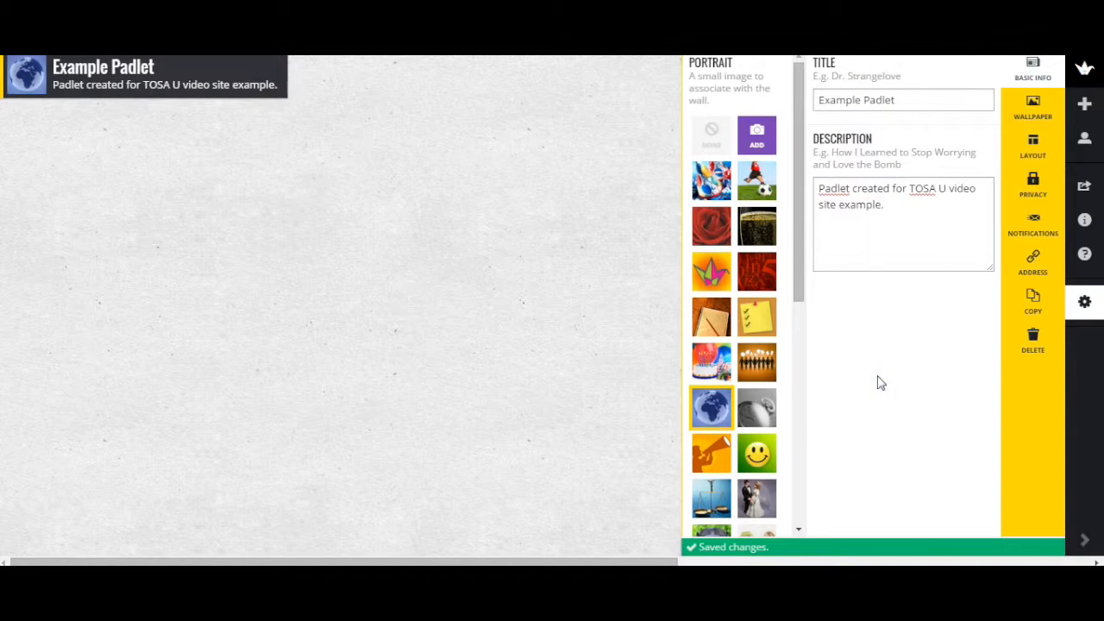
# Apply the Map wallpaper as the padlet's background
pyautogui.click(1030, 111)
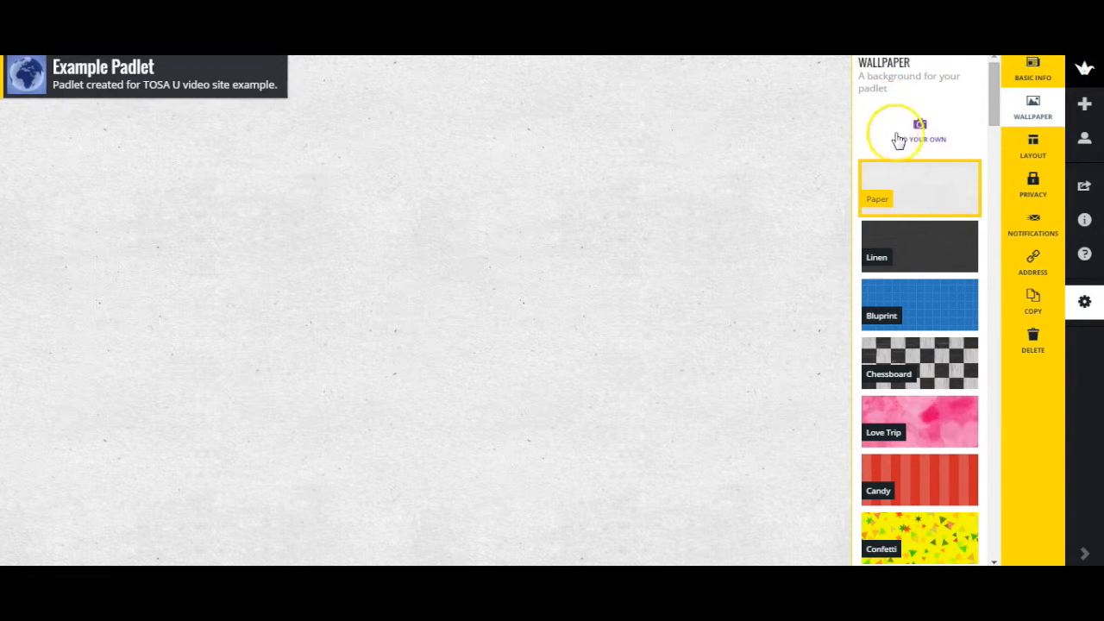
pyautogui.moveTo(994, 109); pyautogui.dragTo(1000, 183)
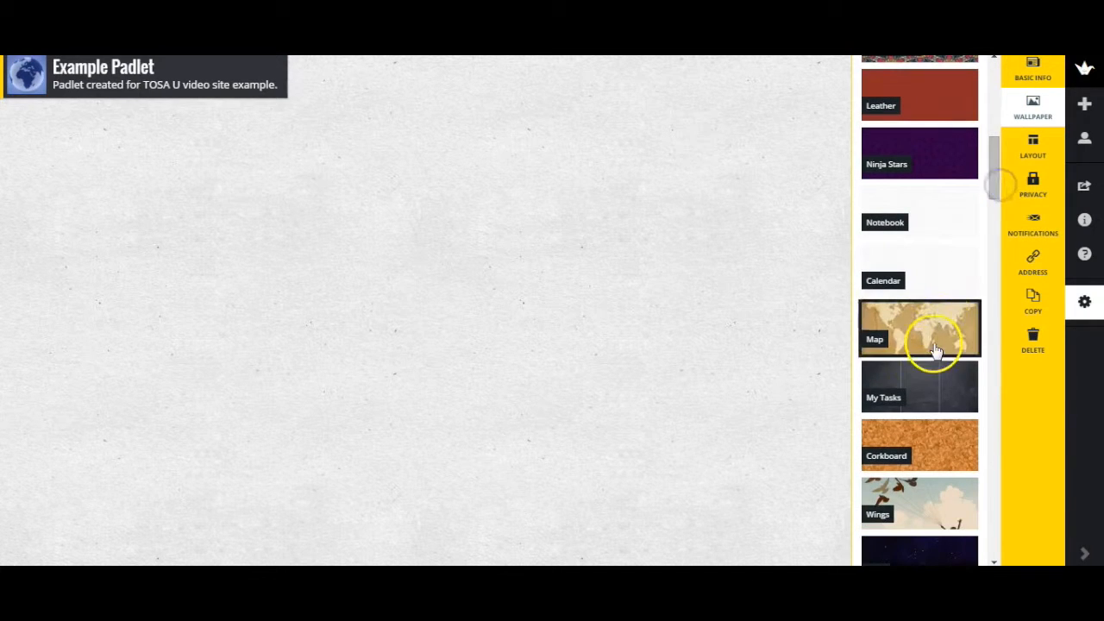
pyautogui.click(932, 345)
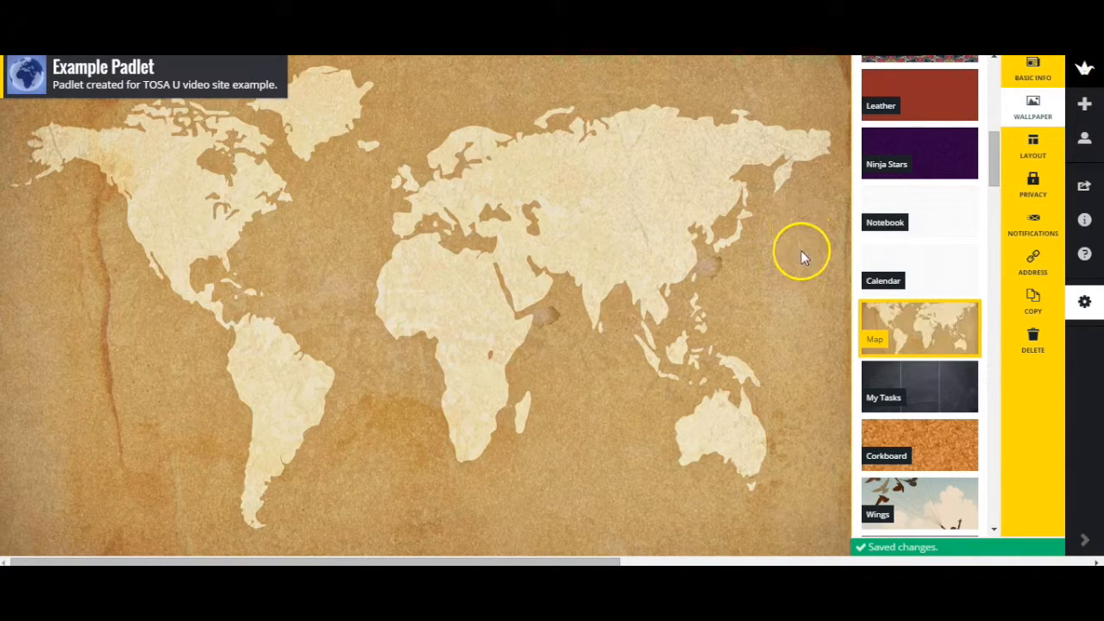
pyautogui.moveTo(997, 139); pyautogui.dragTo(967, 57)
pyautogui.click(970, 183)
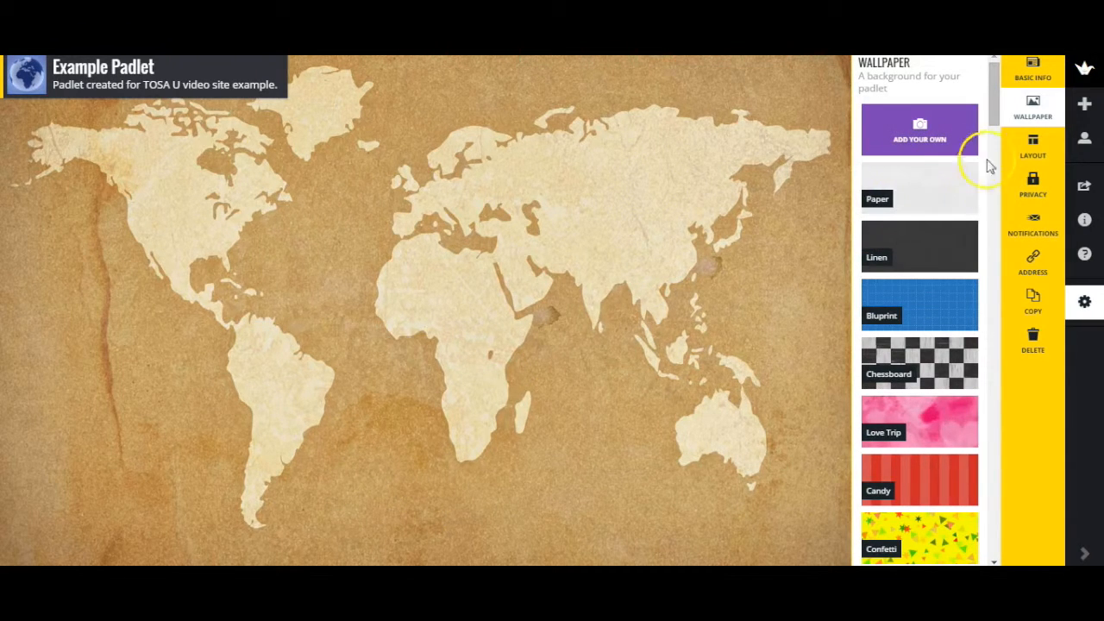
# Change the padlet's layout to Stream so posts are placed one below the other
pyautogui.click(1032, 148)
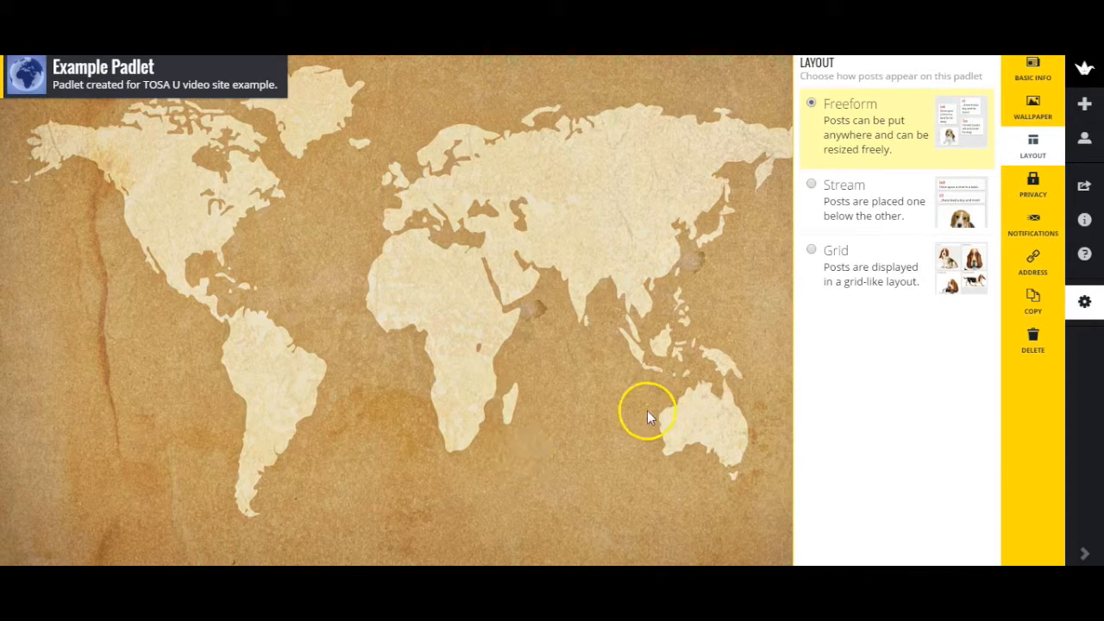
pyautogui.click(812, 186)
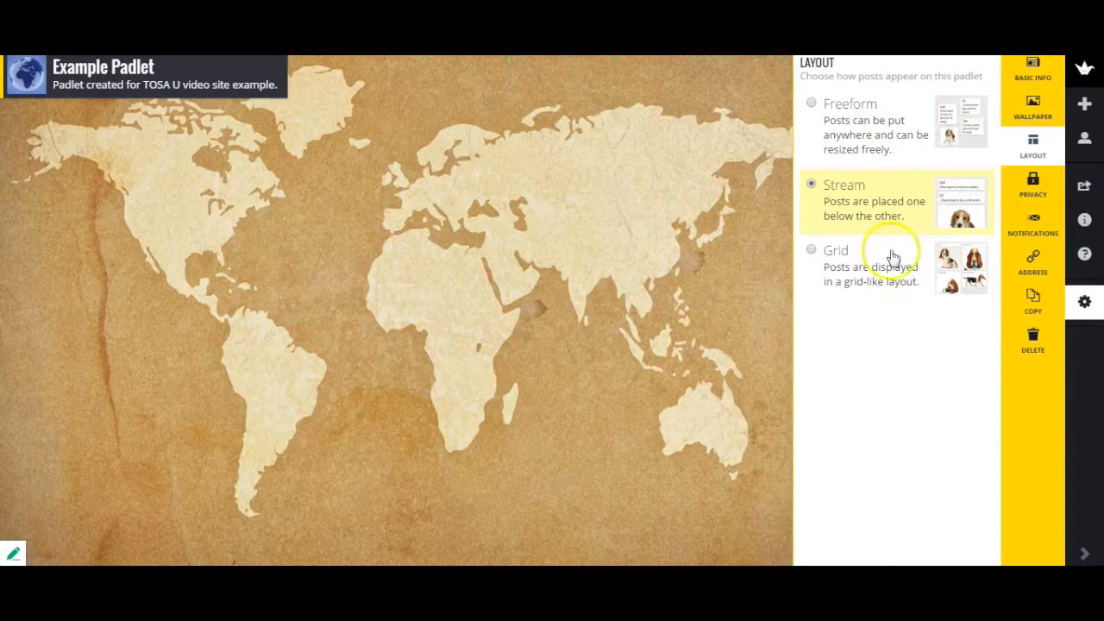
# Try the Private, Password Protected, Hidden Link and Totally Public visibility options in turn, and view the Hidden Link permission choices
pyautogui.click(1034, 189)
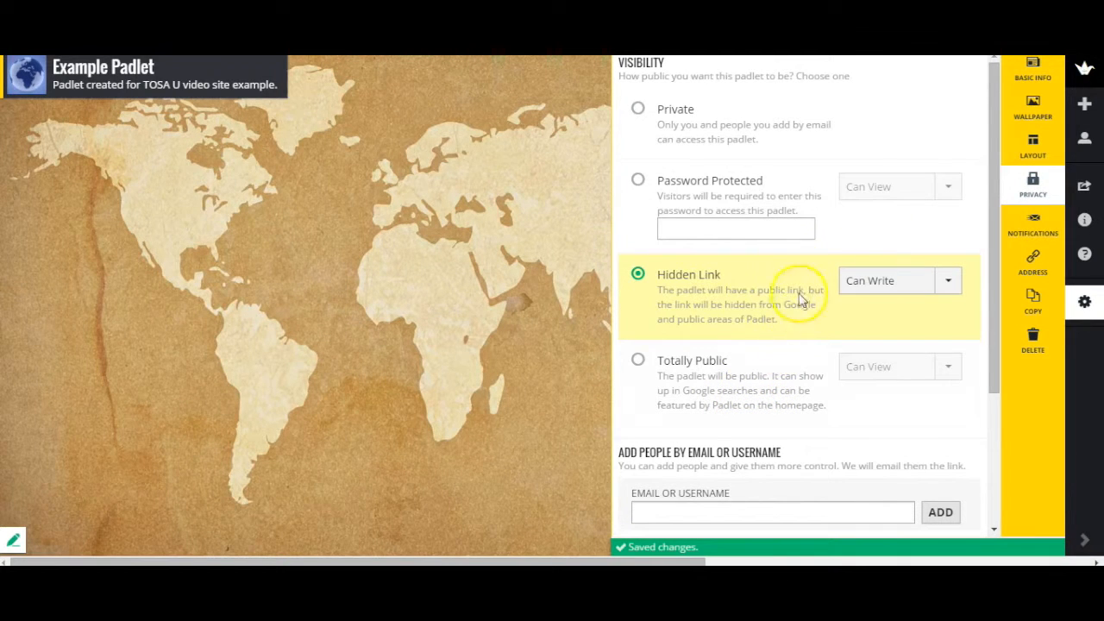
pyautogui.click(638, 110)
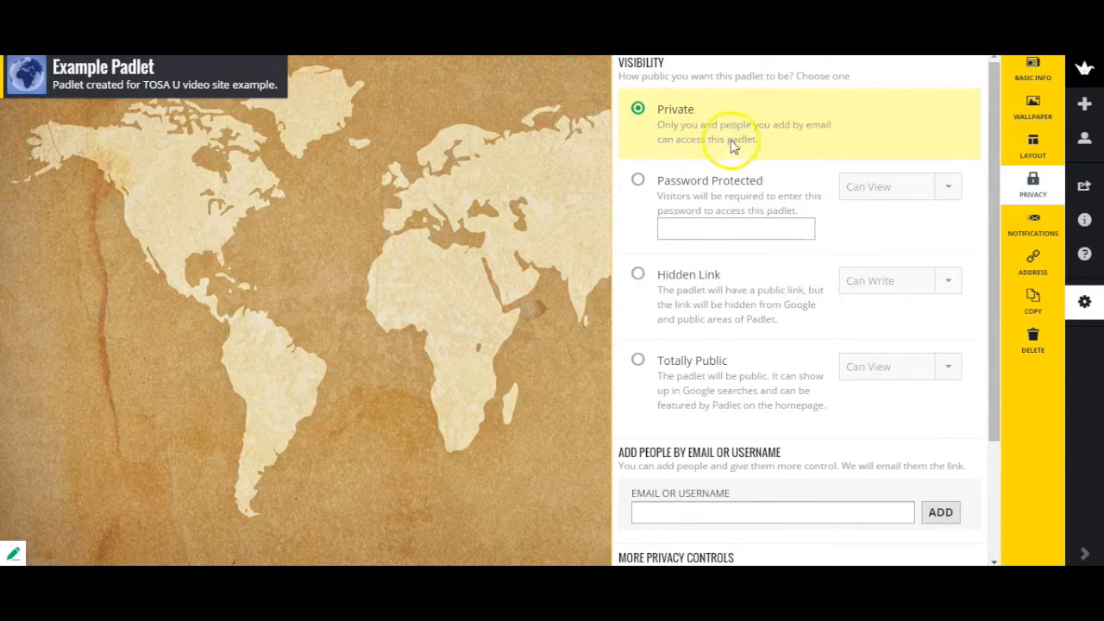
pyautogui.click(638, 181)
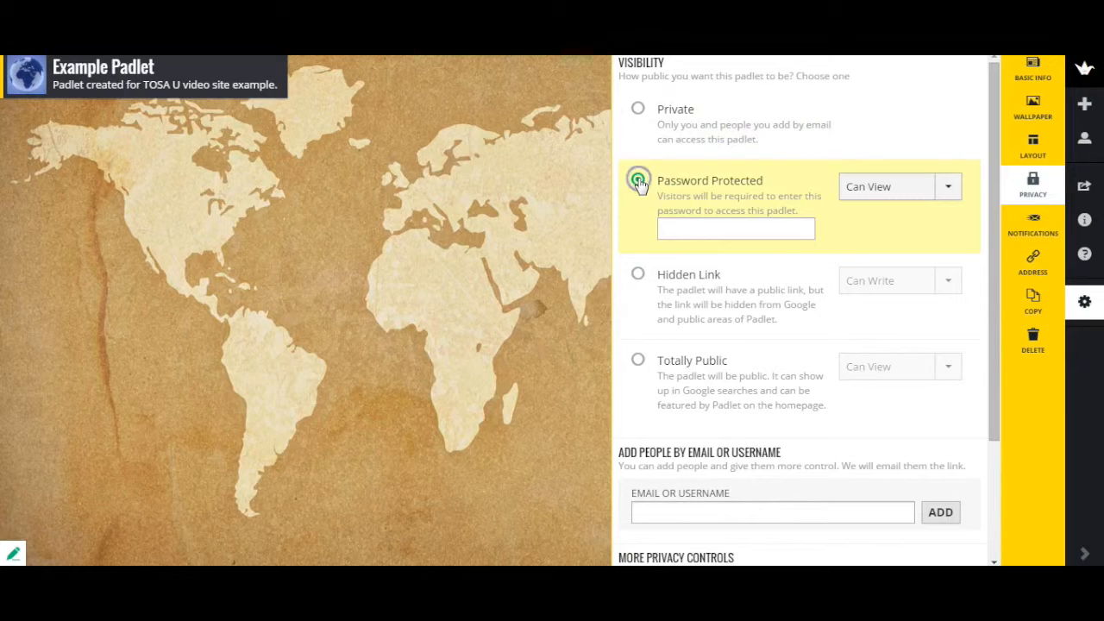
pyautogui.click(637, 276)
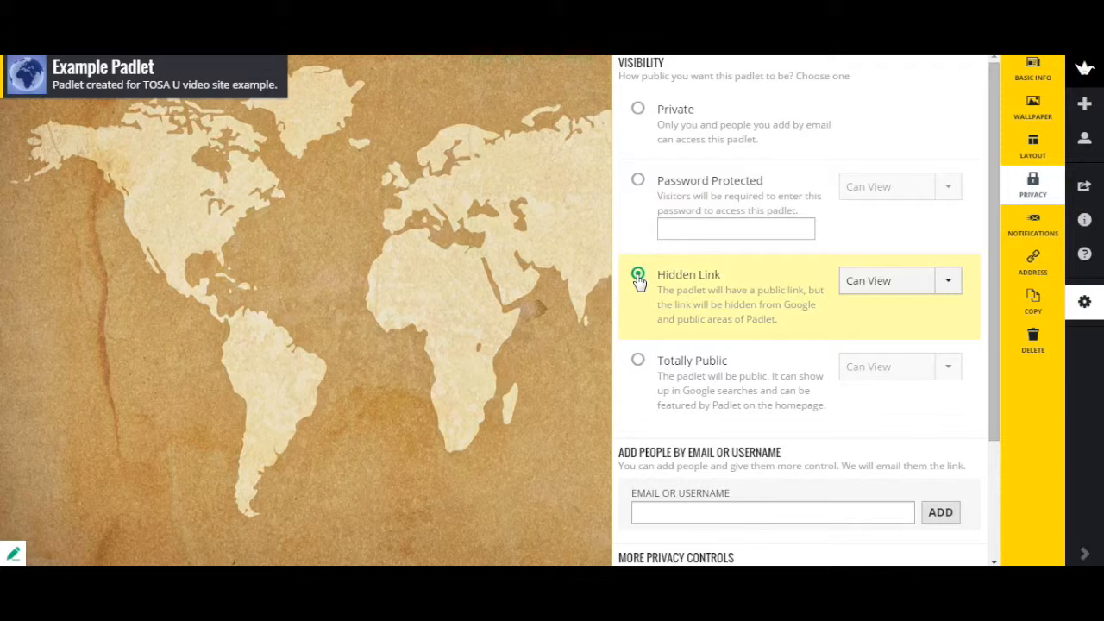
pyautogui.click(808, 306)
pyautogui.click(949, 284)
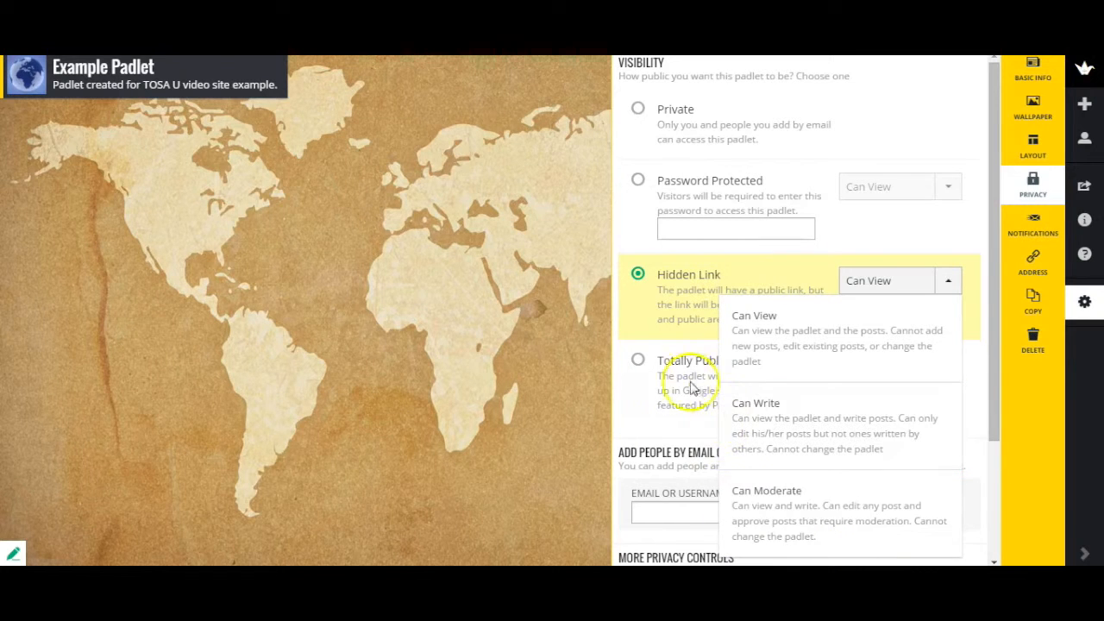
pyautogui.click(647, 388)
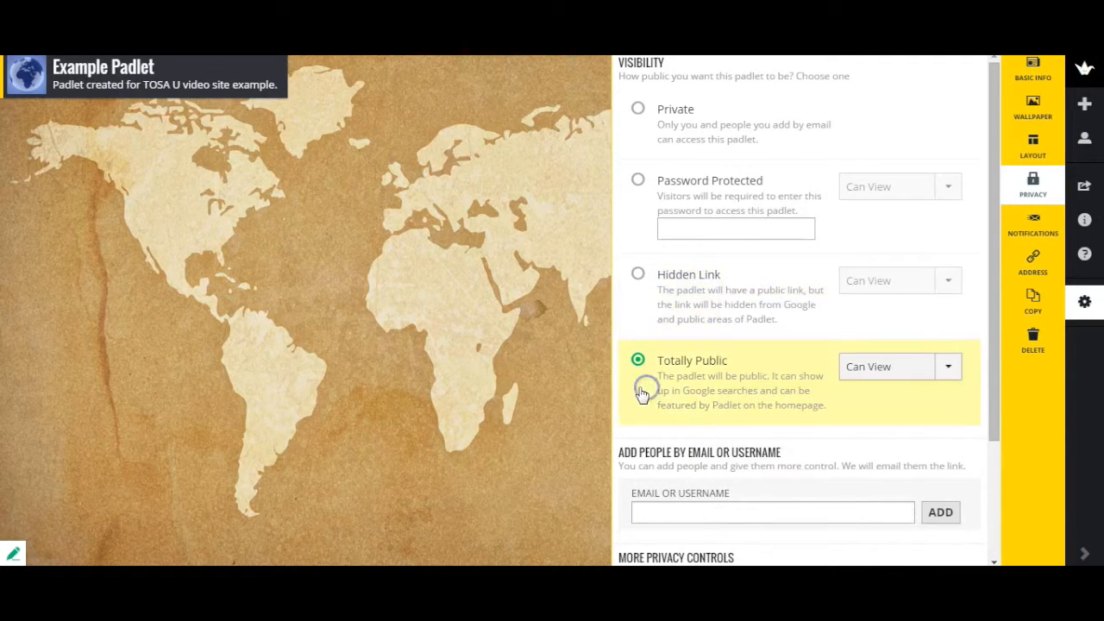
# Choose Hidden Link visibility with the Can Write permission and review the remaining privacy controls
pyautogui.click(675, 298)
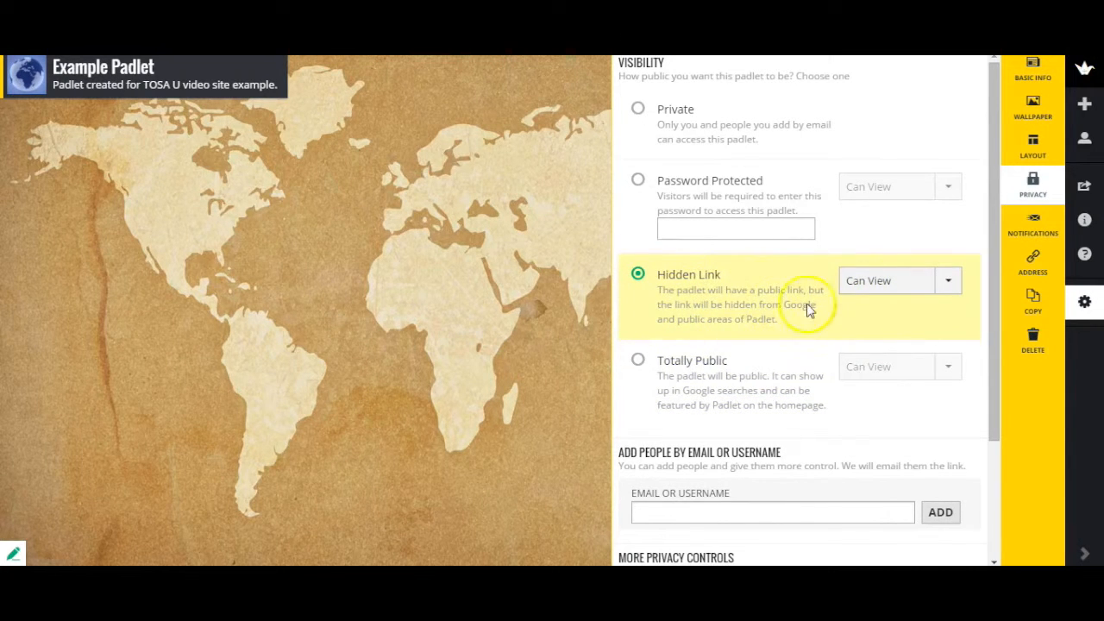
pyautogui.click(916, 289)
pyautogui.click(834, 404)
pyautogui.scroll(-2, 819, 423)
pyautogui.click(729, 353)
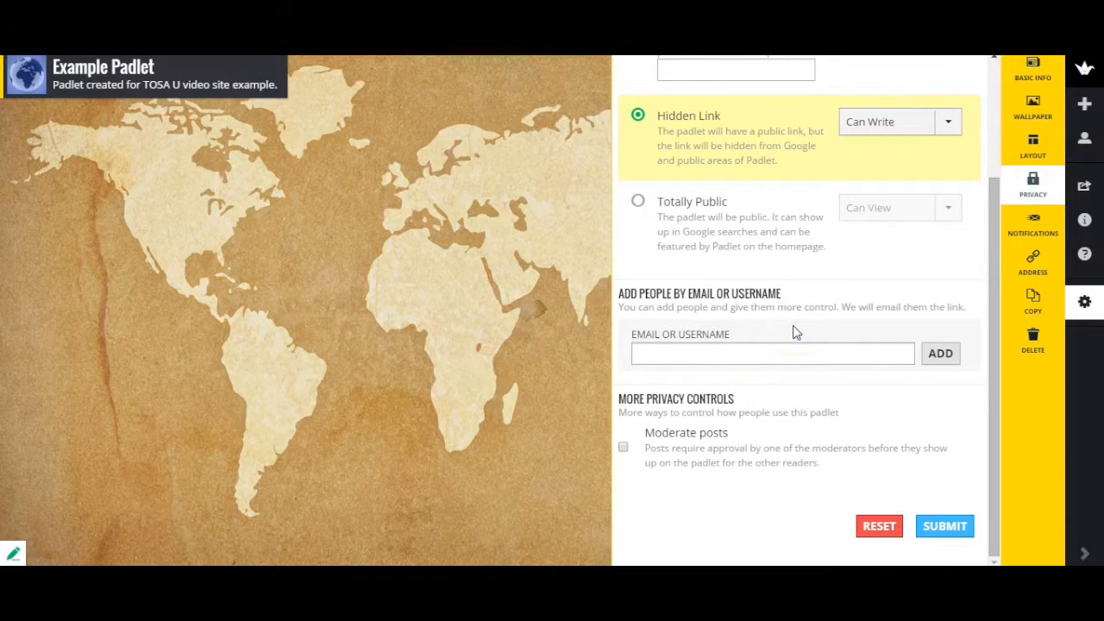
pyautogui.scroll(1, 795, 333)
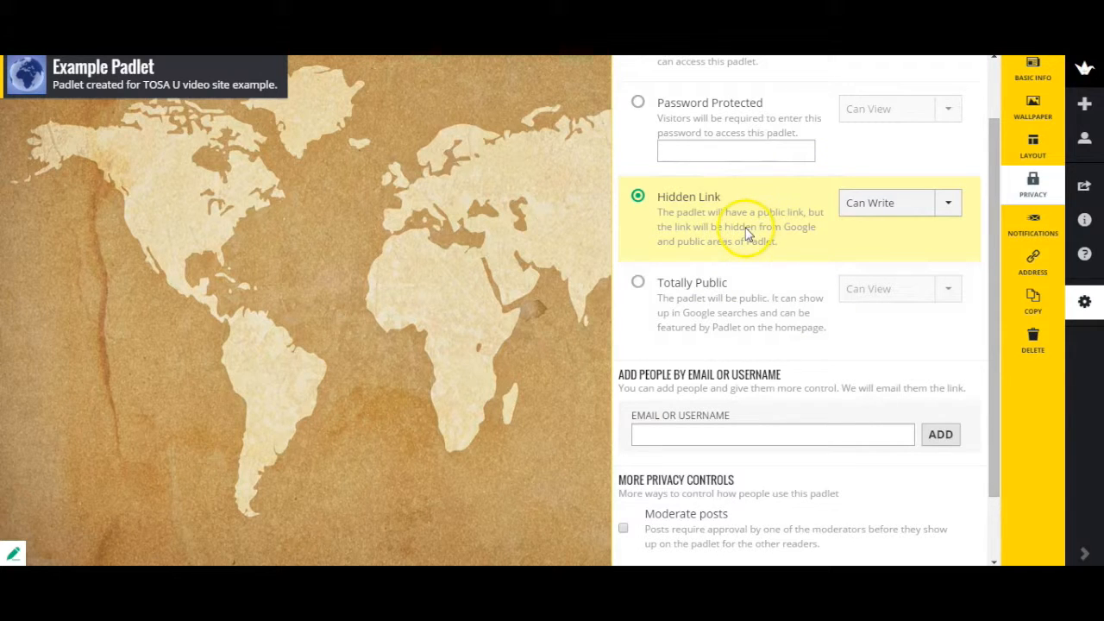
pyautogui.scroll(-1, 758, 384)
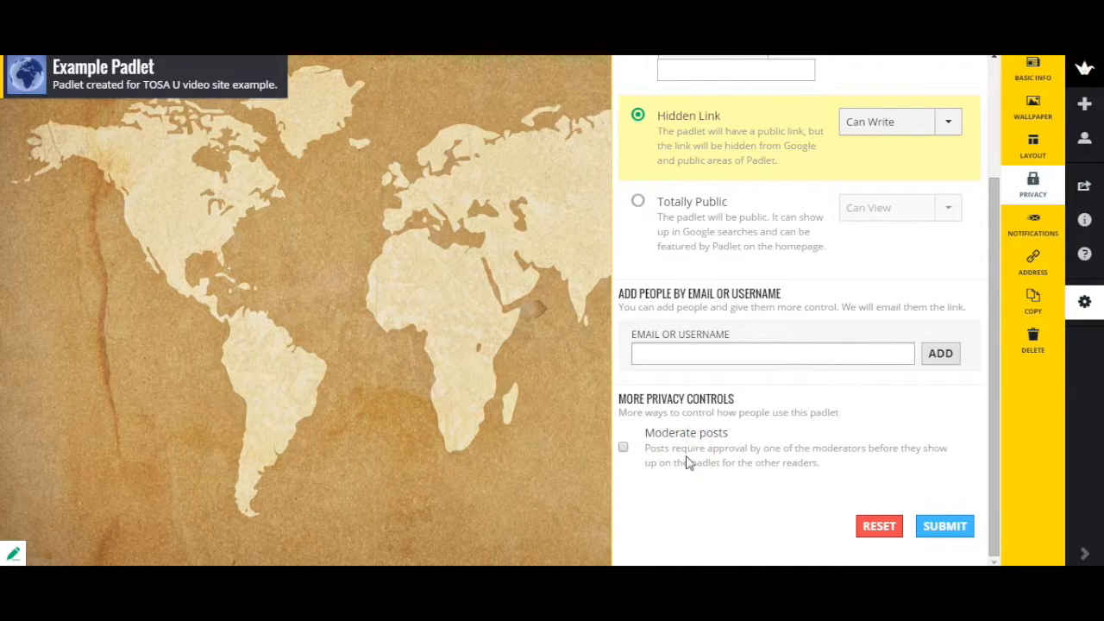
pyautogui.scroll(2, 687, 463)
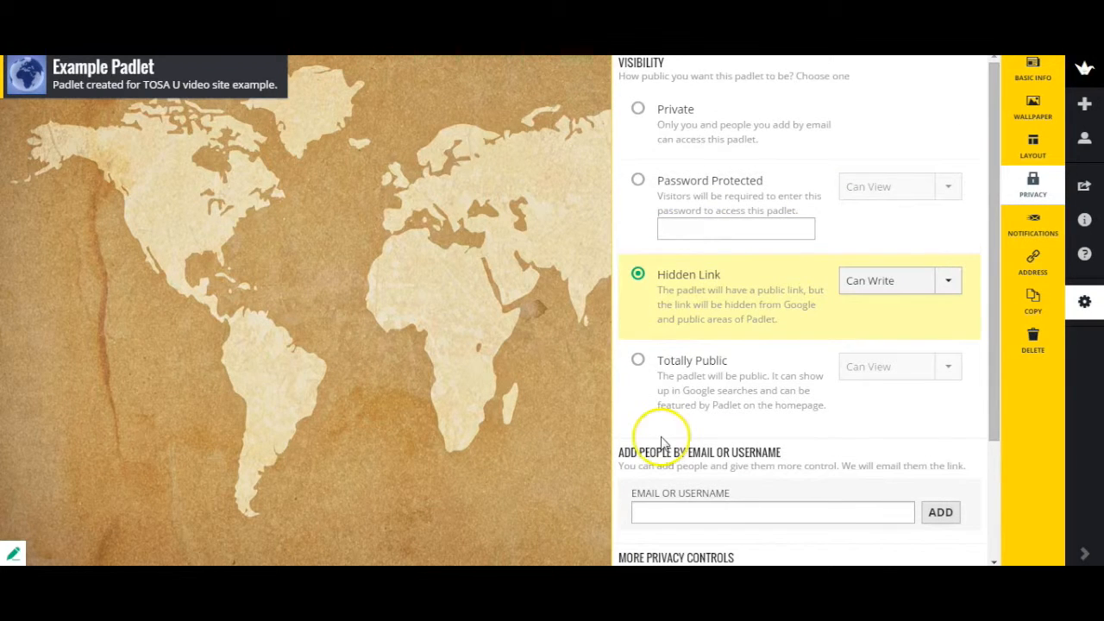
# Open the padlet's notification settings and highlight the explanation of how post notifications work
pyautogui.click(1026, 231)
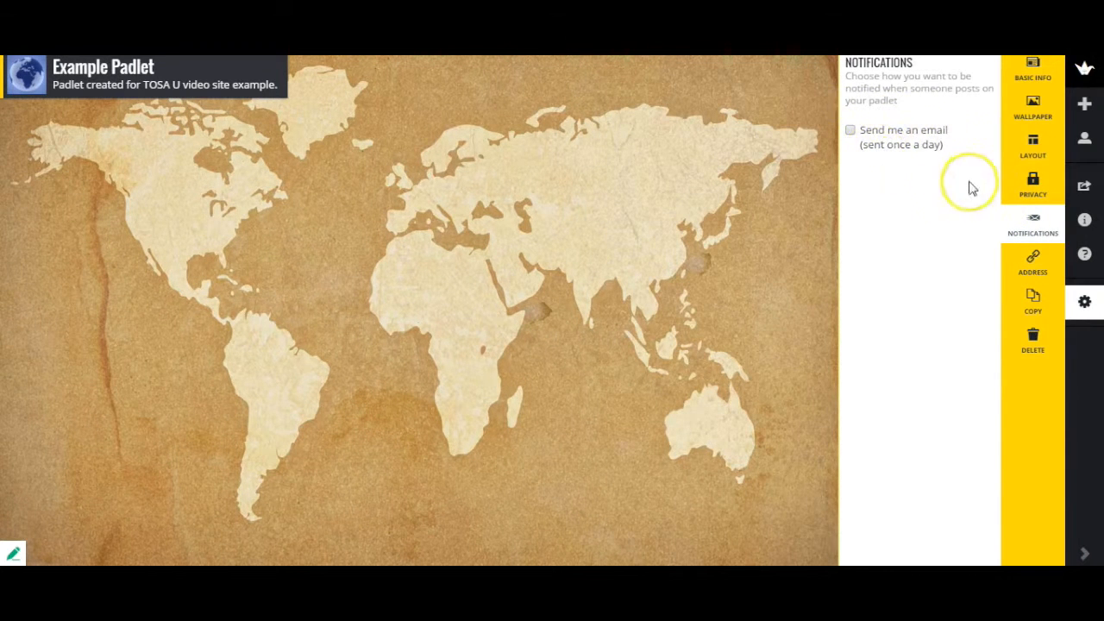
pyautogui.click(852, 83)
pyautogui.moveTo(860, 81); pyautogui.dragTo(961, 99)
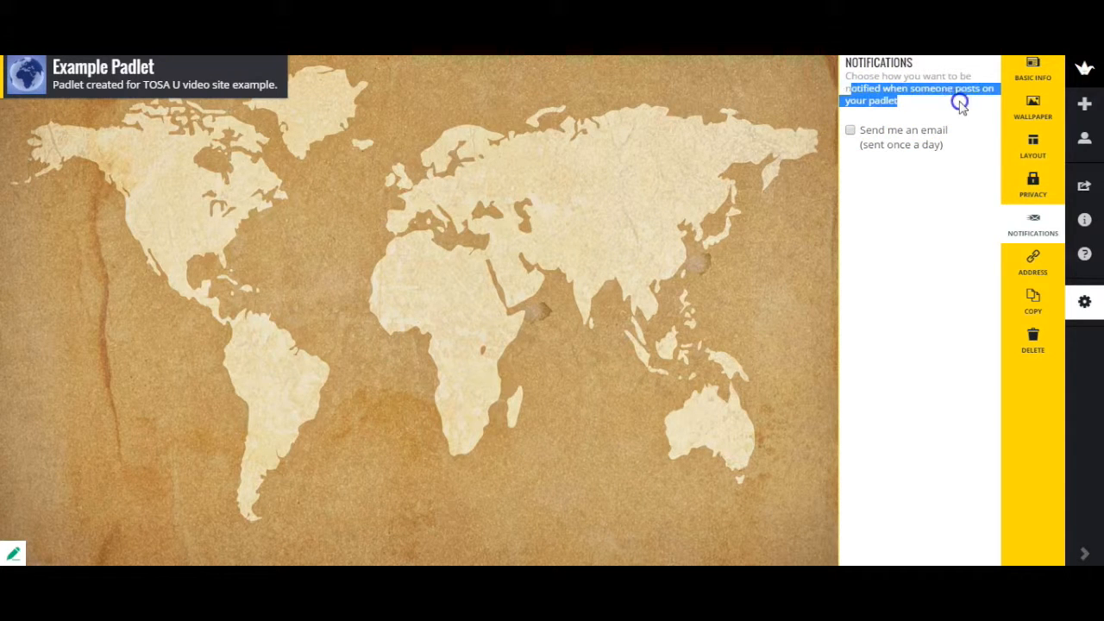
# Change the padlet's web address to a custom padlet.com address ending in "globe"
pyautogui.click(958, 99)
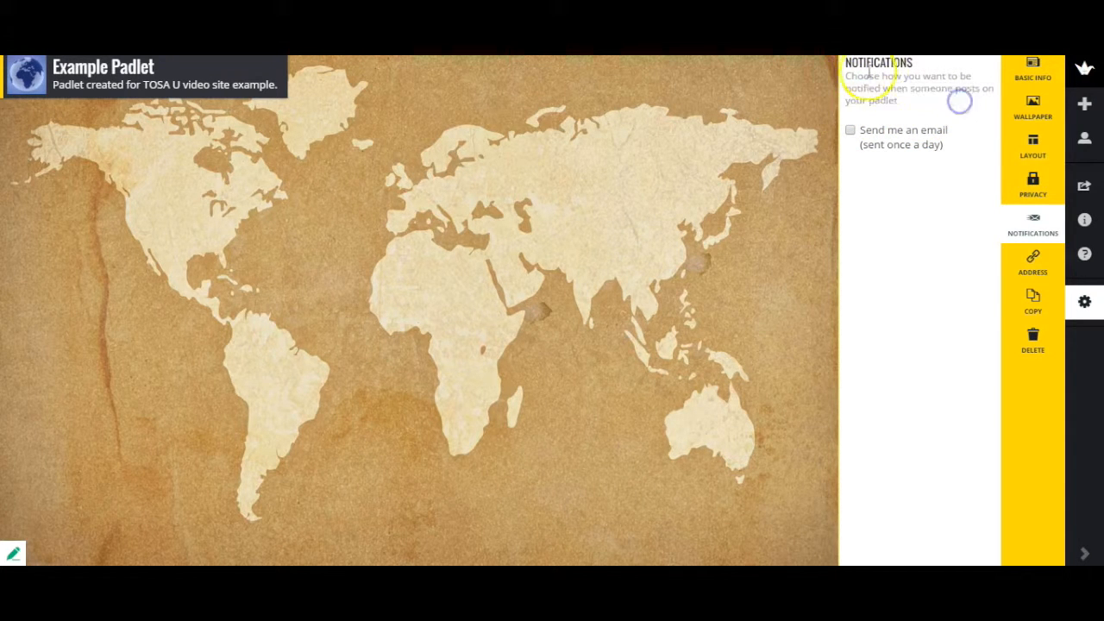
pyautogui.click(1031, 265)
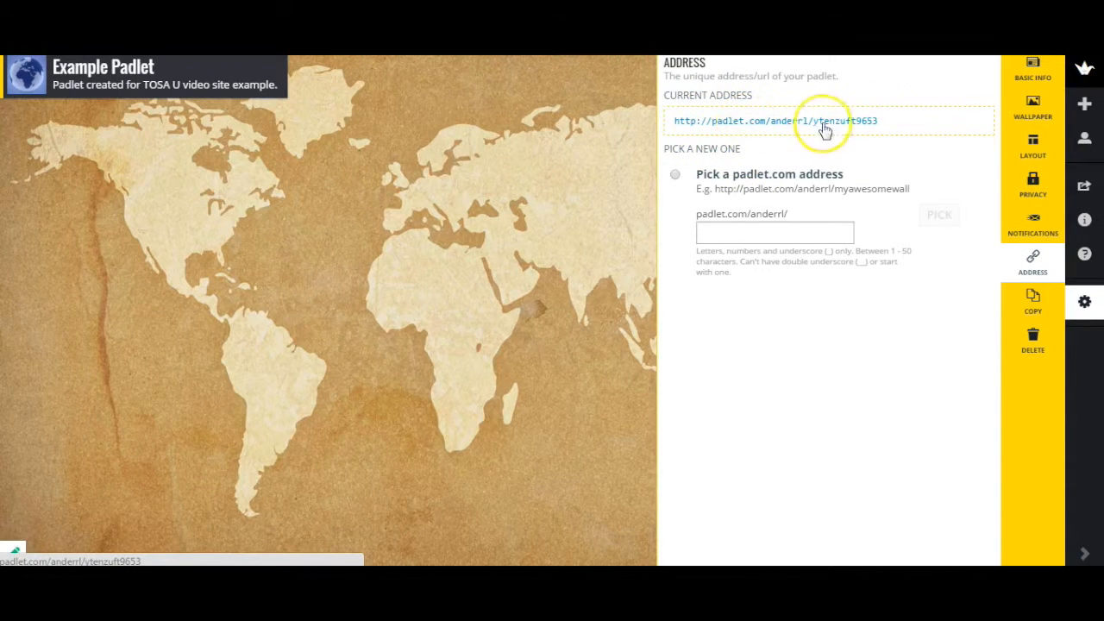
pyautogui.click(675, 175)
pyautogui.click(727, 234)
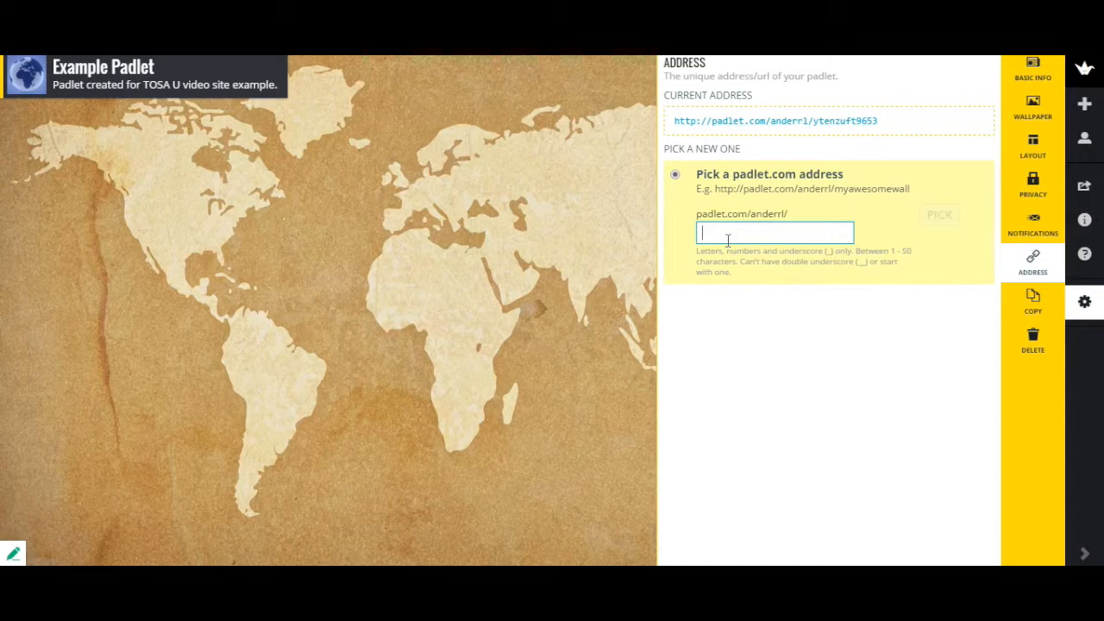
pyautogui.write('globe')
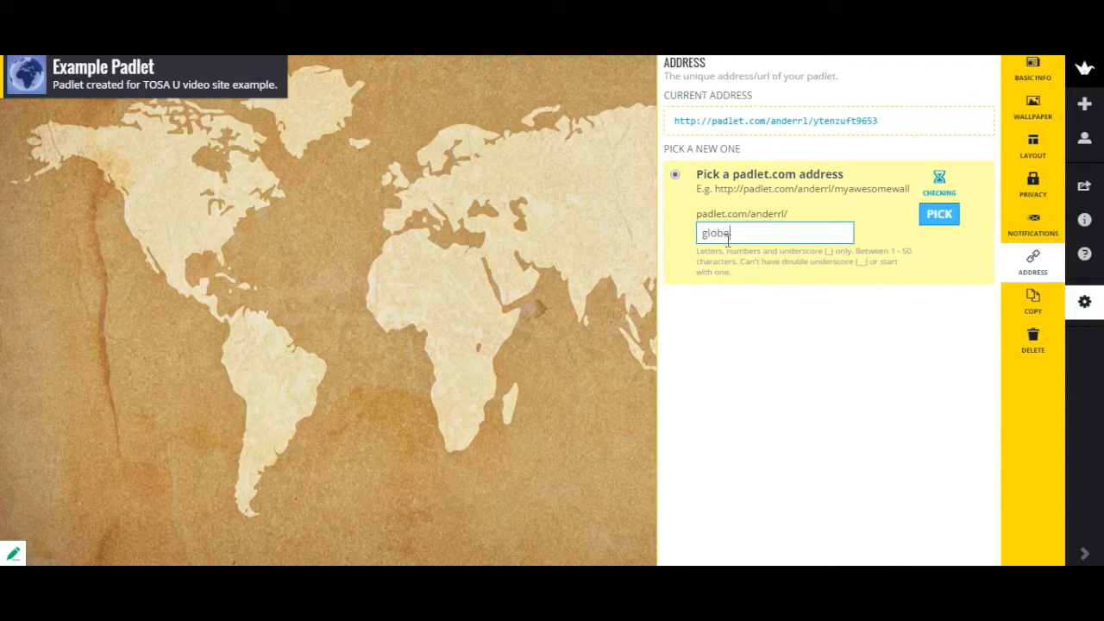
pyautogui.click(730, 288)
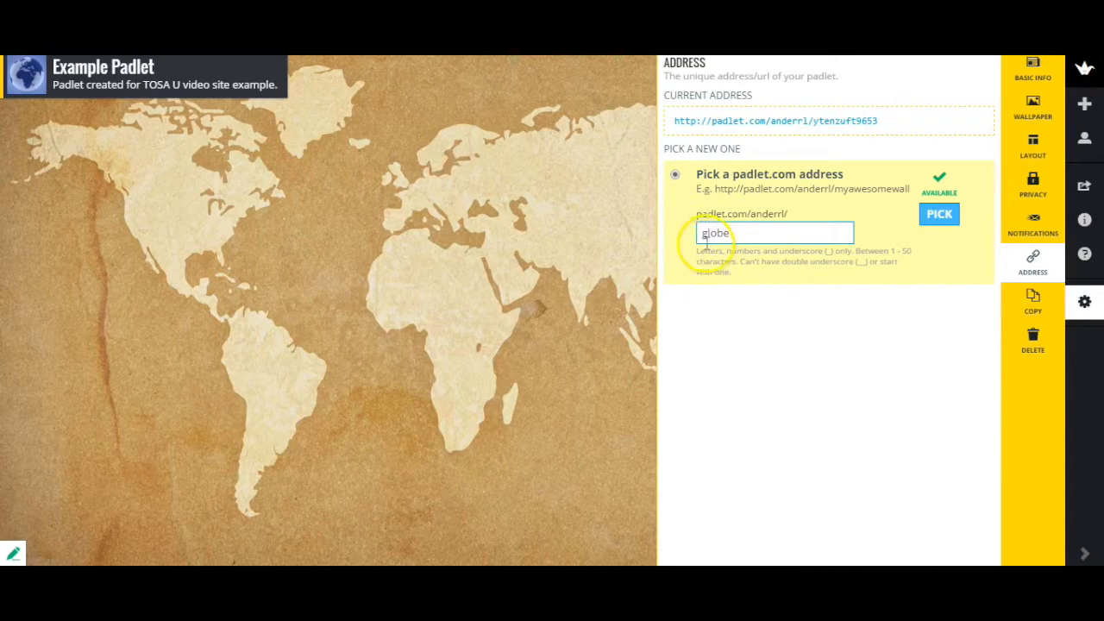
pyautogui.click(791, 233)
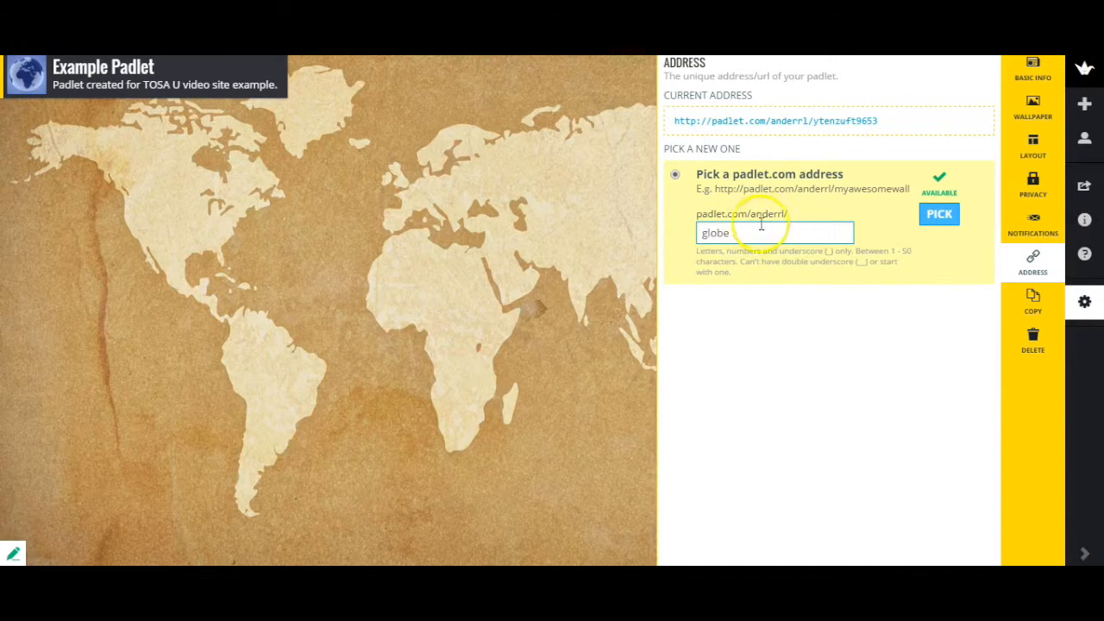
pyautogui.click(940, 215)
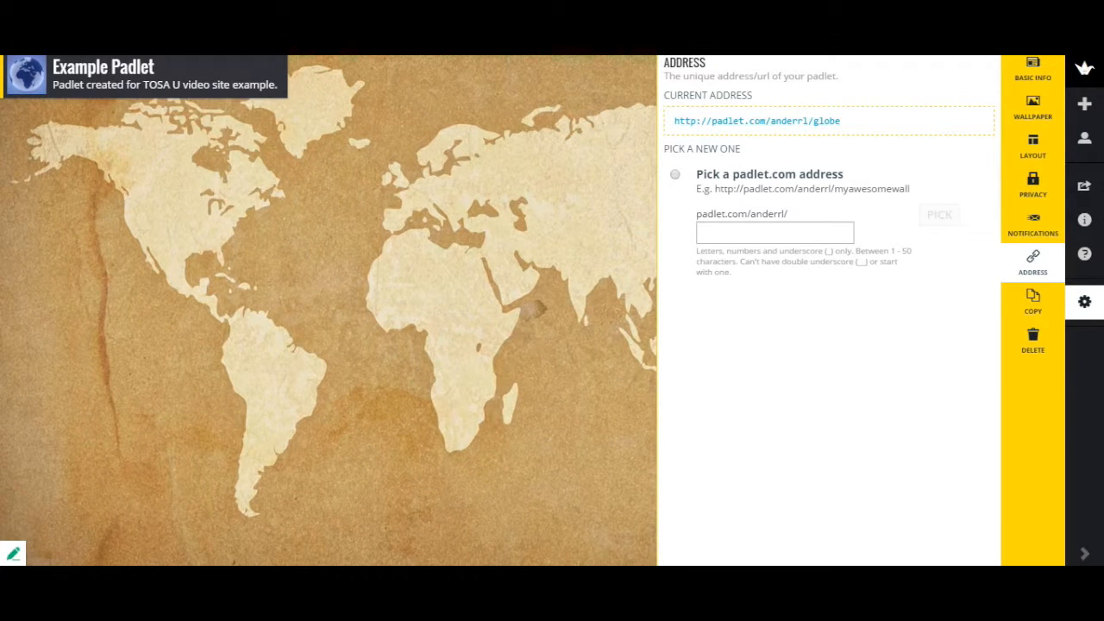
# Review the options for copying the padlet, then its share, export, embed and mobile QR code options
pyautogui.rightClick(222, 53)
pyautogui.click(255, 72)
pyautogui.click(1033, 304)
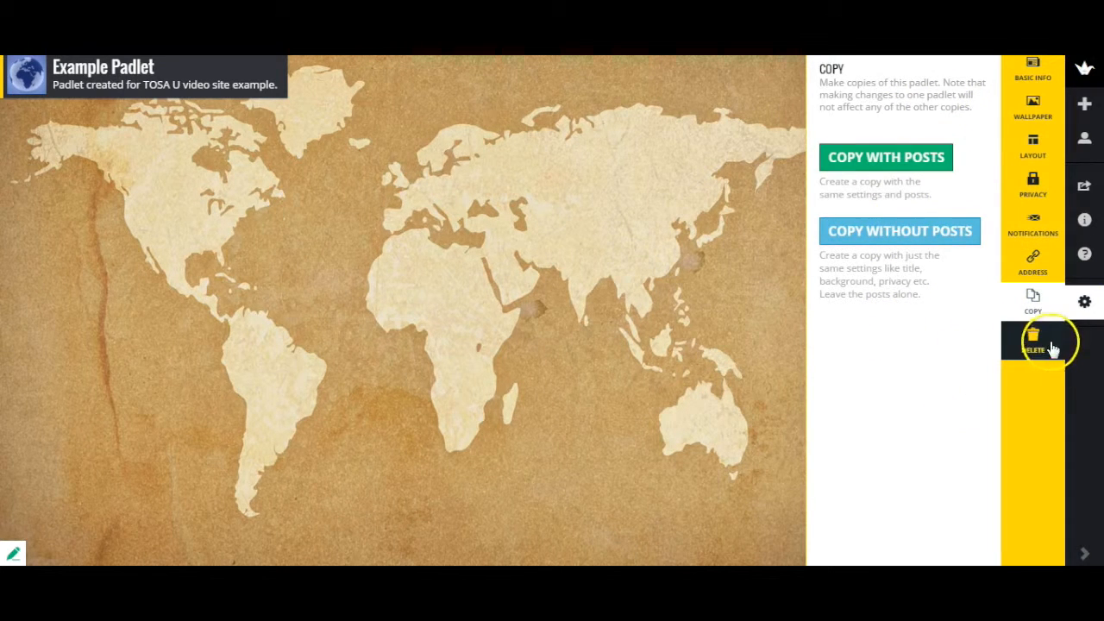
pyautogui.click(1087, 186)
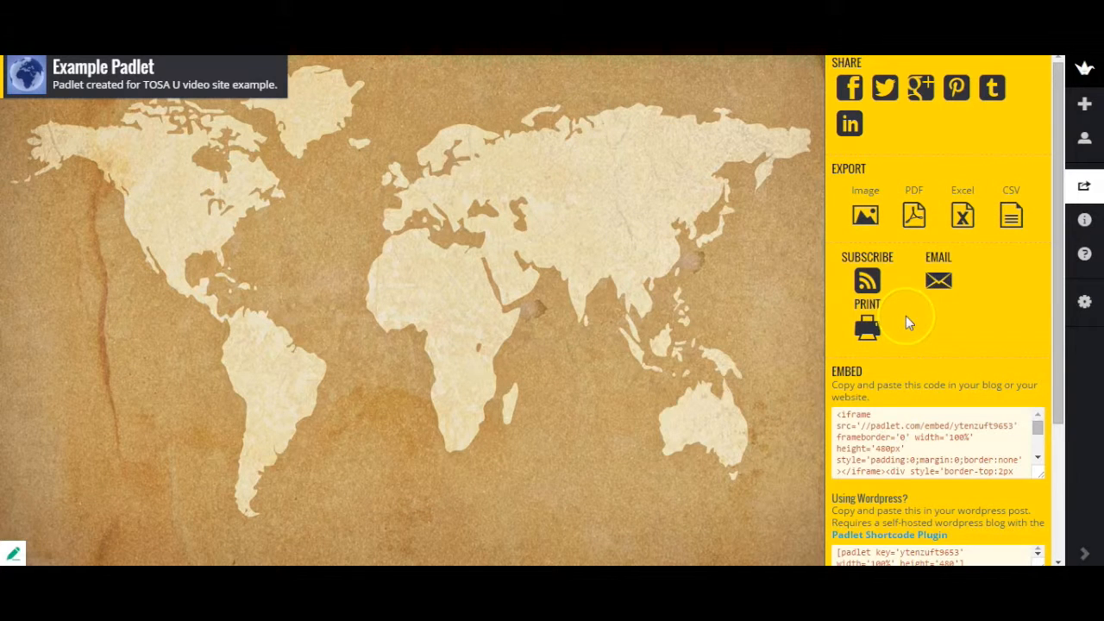
pyautogui.scroll(-2, 906, 317)
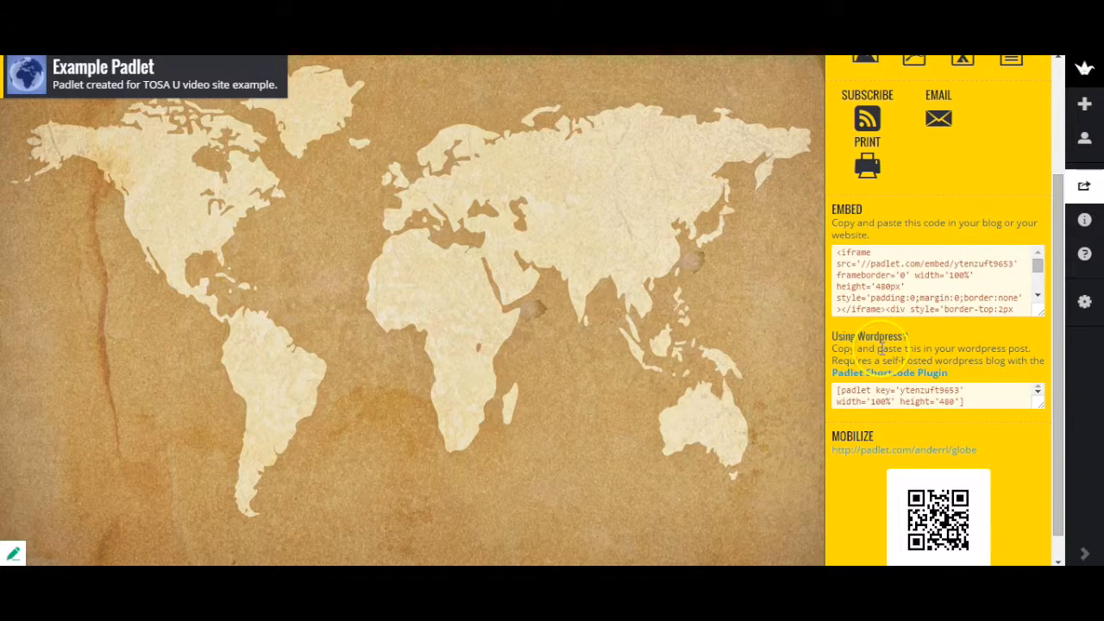
pyautogui.scroll(-1, 889, 396)
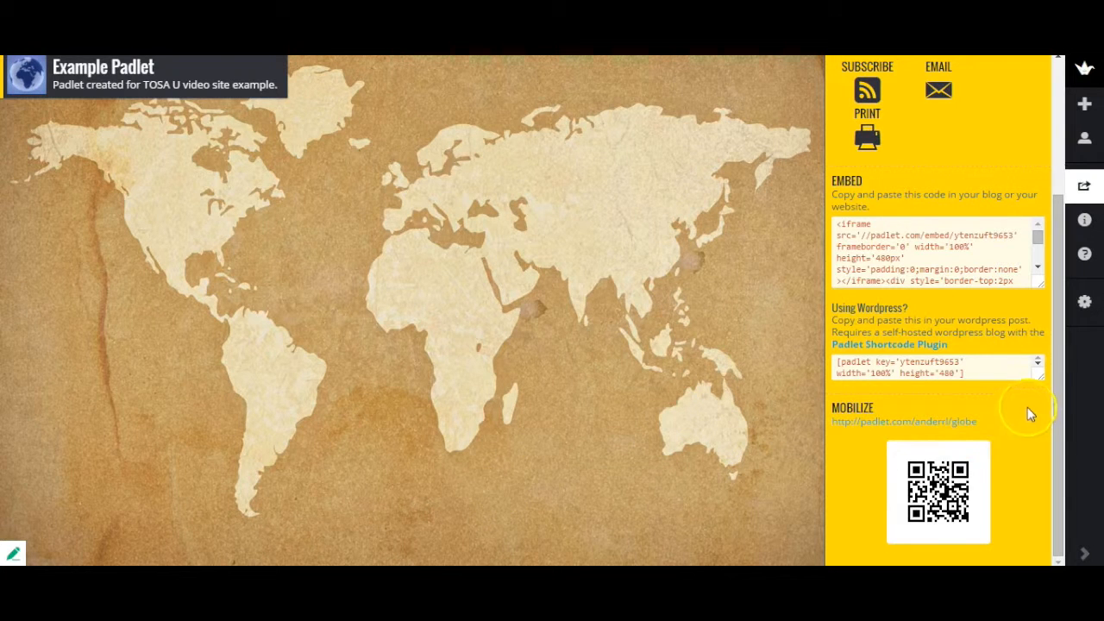
pyautogui.moveTo(1059, 411); pyautogui.dragTo(1044, 216)
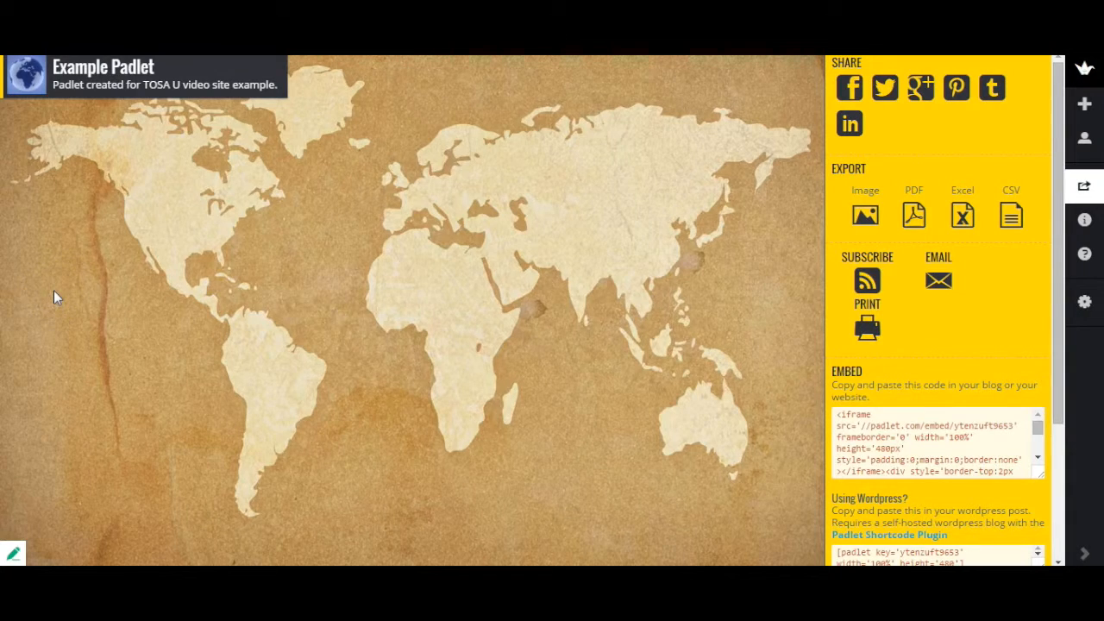
# Add a new post to the padlet, titled "Post 1 -" followed by the student's full name
pyautogui.click(144, 211)
pyautogui.doubleClick(157, 228)
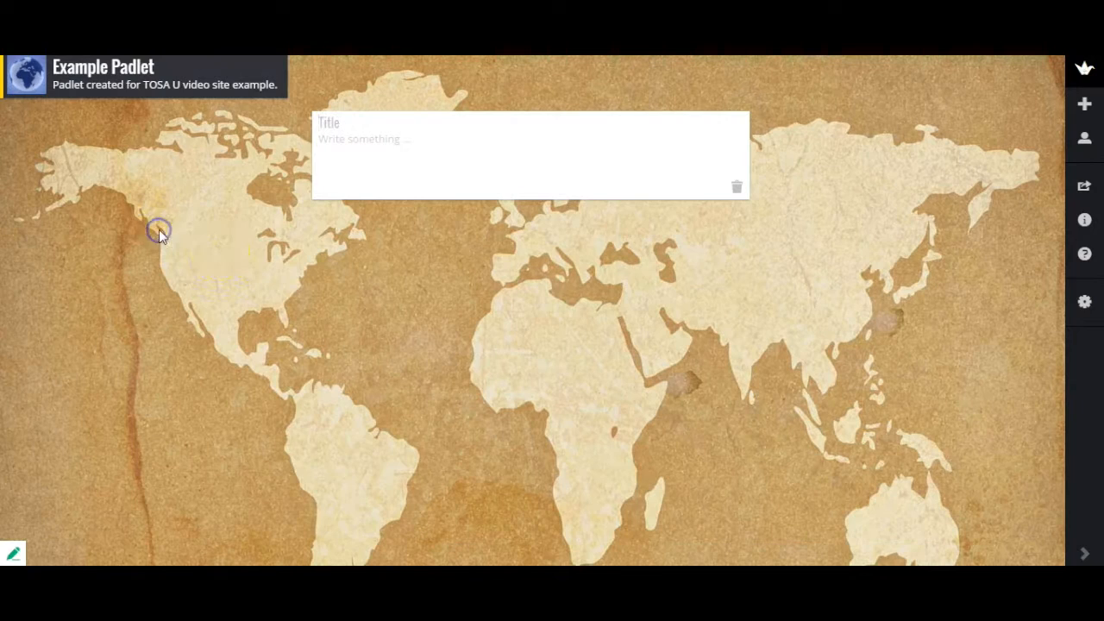
pyautogui.click(335, 122)
pyautogui.write('Post 1')
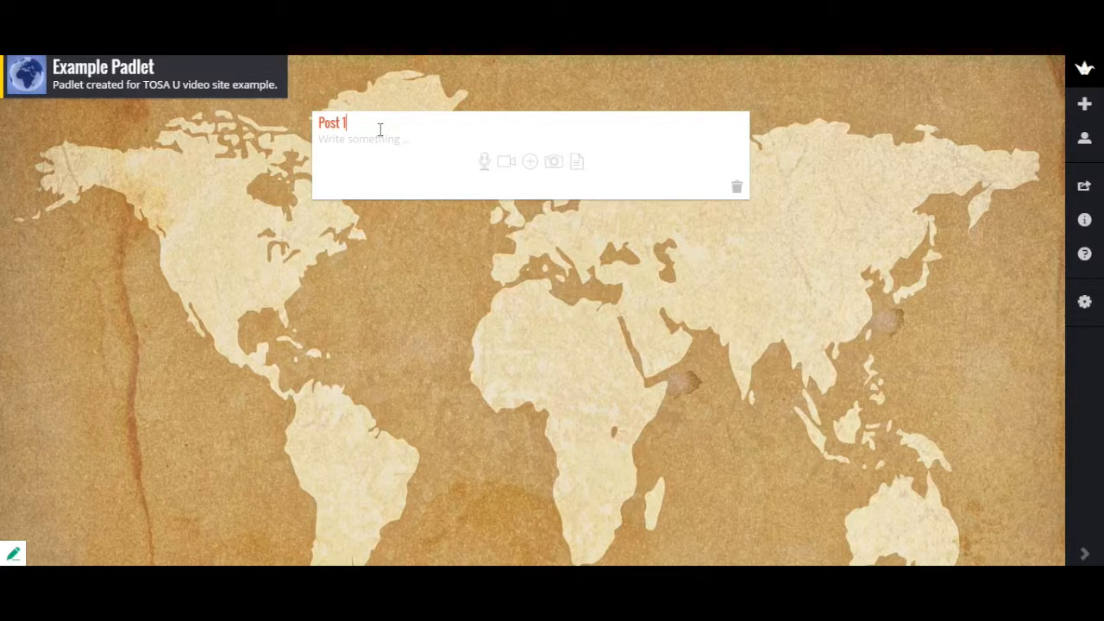
pyautogui.click(377, 139)
pyautogui.click(349, 124)
pyautogui.write('0')
pyautogui.press('BackSpace')
pyautogui.write('- Joe Smith')
# Enter "This where the content of the post will be typed." as the post's body text
pyautogui.click(365, 139)
pyautogui.write('This where the content of the post wil be')
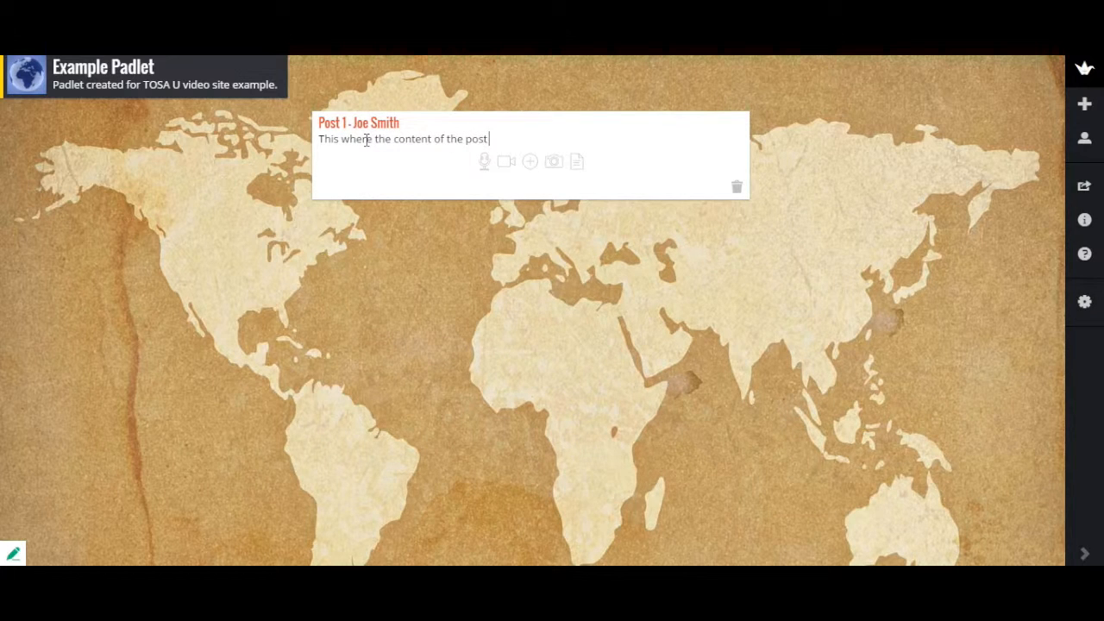
pyautogui.press('BackSpace')
pyautogui.press('BackSpace')
pyautogui.press('BackSpace')
pyautogui.write('l be typed.')
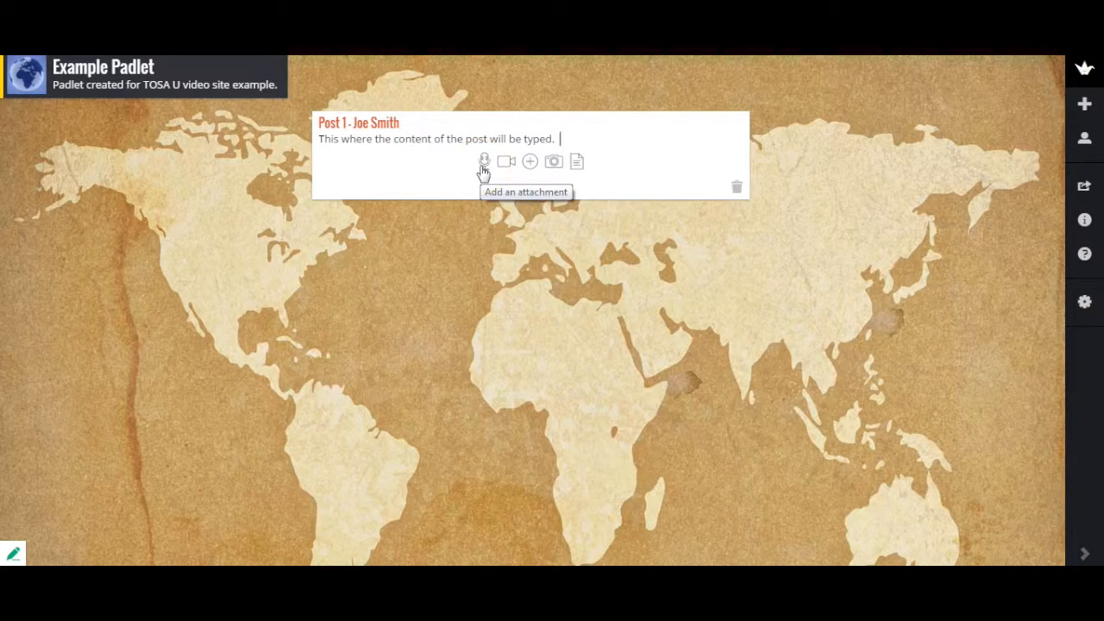
# View the post's attachment options and finish editing the post without adding an attachment
pyautogui.click(528, 171)
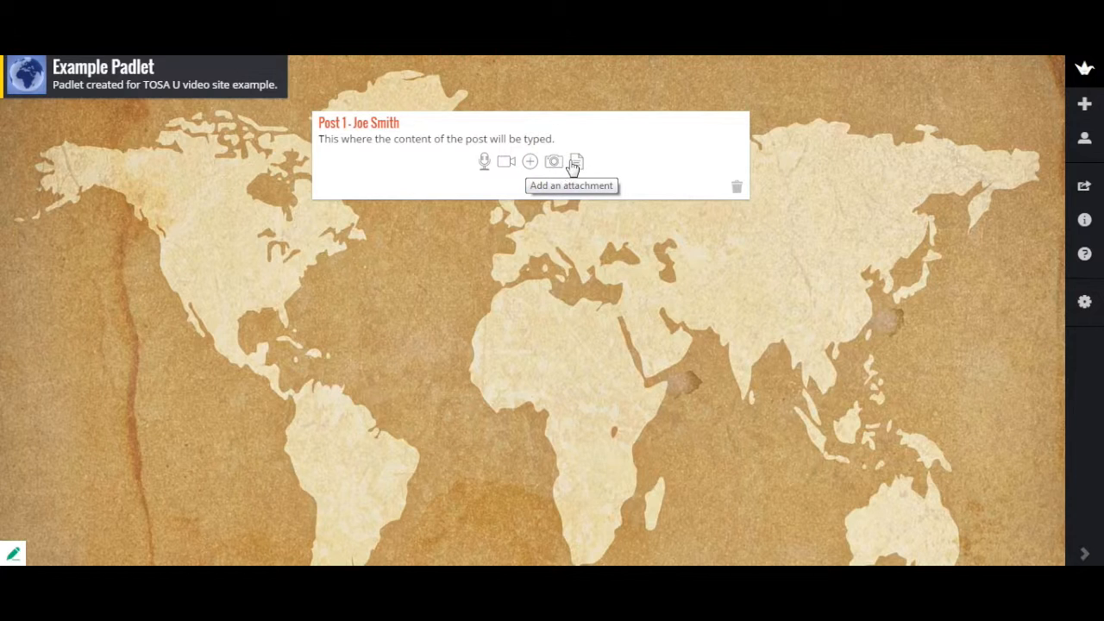
pyautogui.click(554, 369)
pyautogui.click(706, 76)
pyautogui.click(805, 232)
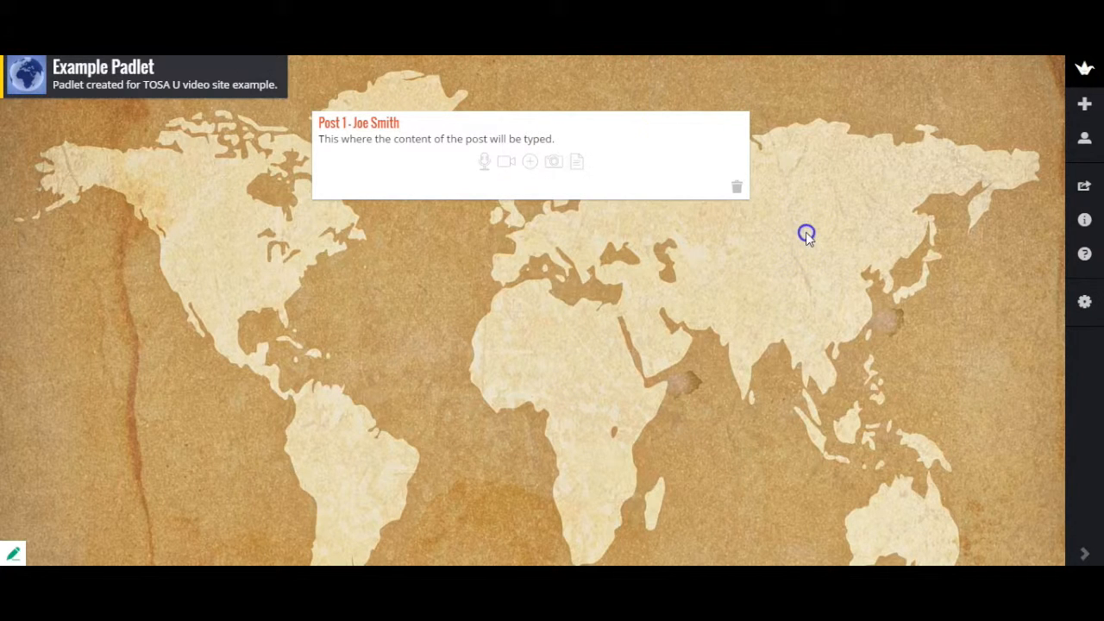
pyautogui.moveTo(561, 138)
pyautogui.mouseDown()
pyautogui.moveTo(406, 241)
pyautogui.moveTo(414, 264)
pyautogui.mouseUp()
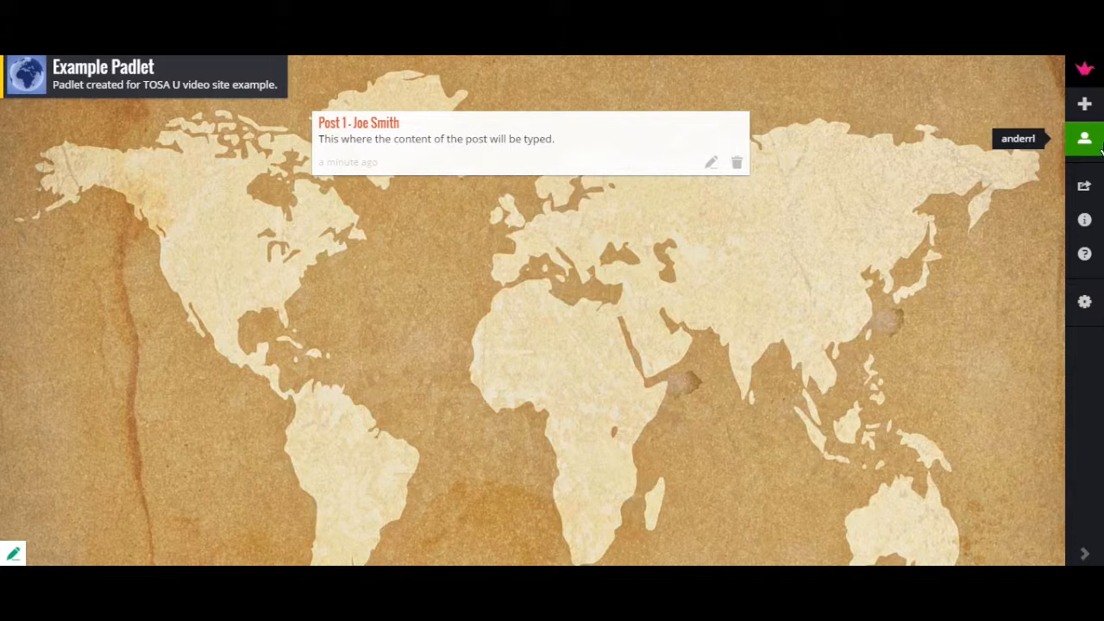
pyautogui.click(388, 69)
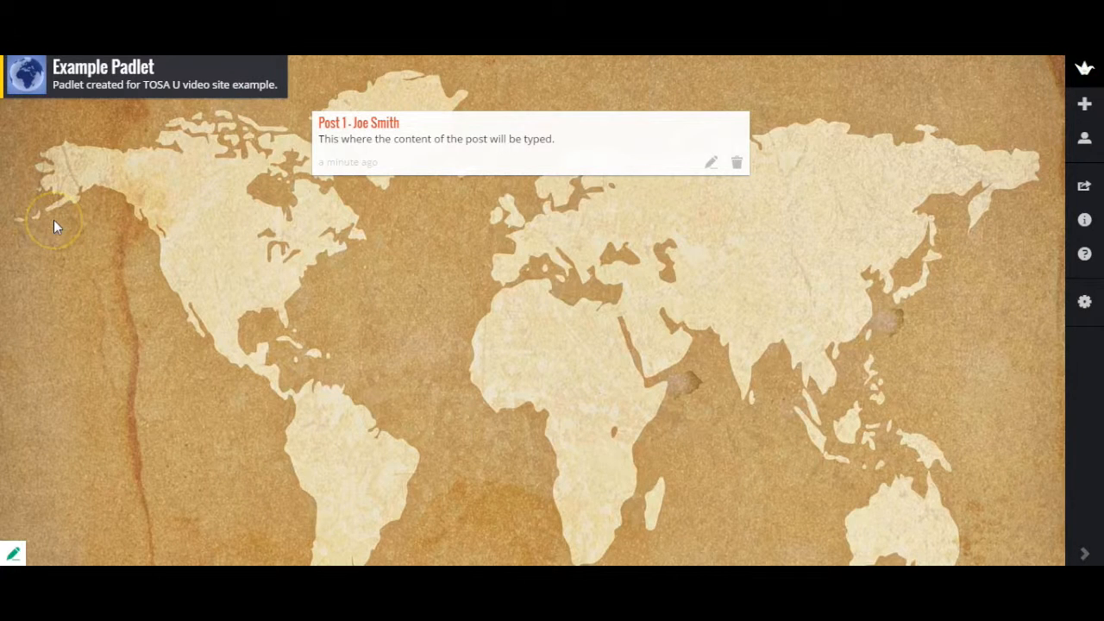